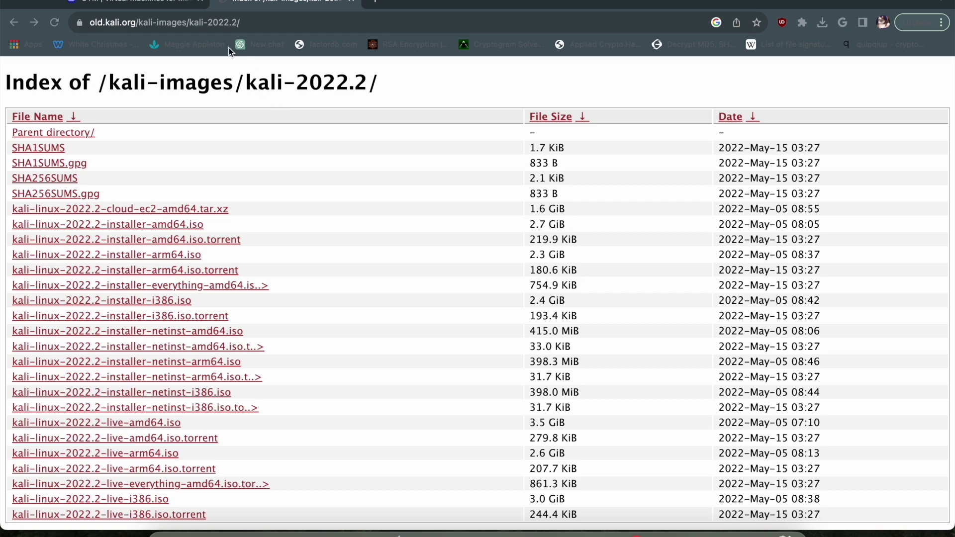
Step: Trim the Chrome address to old.kali.org and load the root index
{"action": "left_click", "coordinate": [143, 24]}
{"action": "left_click", "coordinate": [142, 24]}
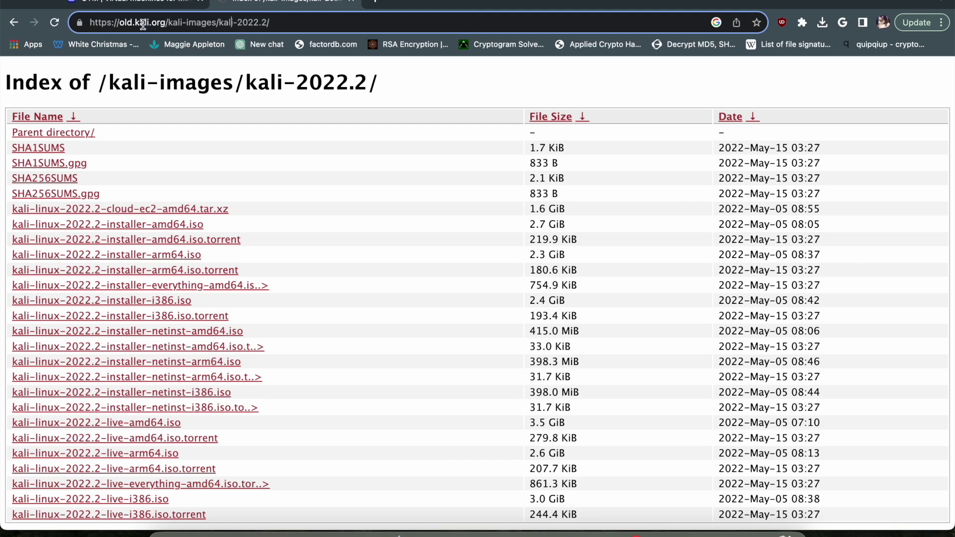
{"action": "key", "text": "super+shift+Right"}
{"action": "key", "text": "BackSpace"}
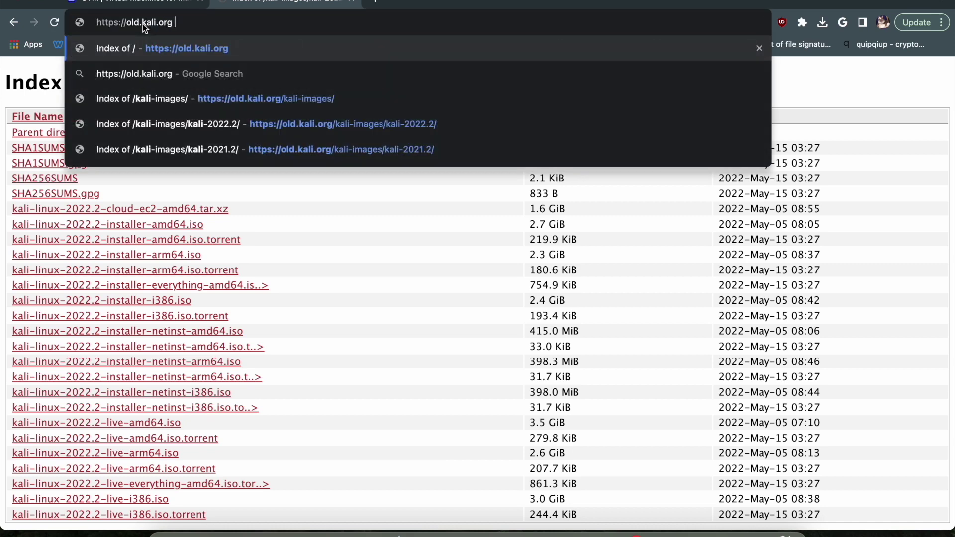
{"action": "key", "text": "Return"}
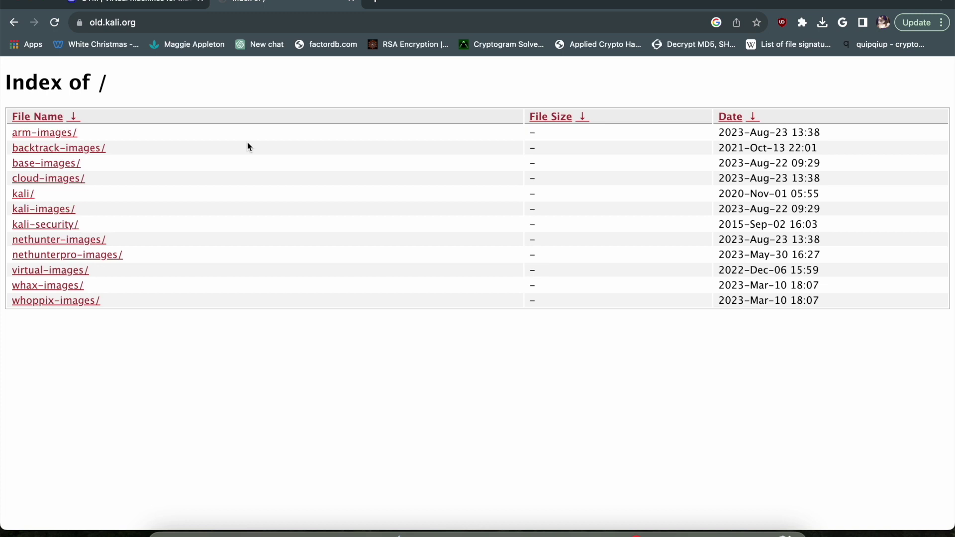
Step: Open the kali-images folder, then the kali-2022.2 folder
{"action": "left_click", "coordinate": [72, 209]}
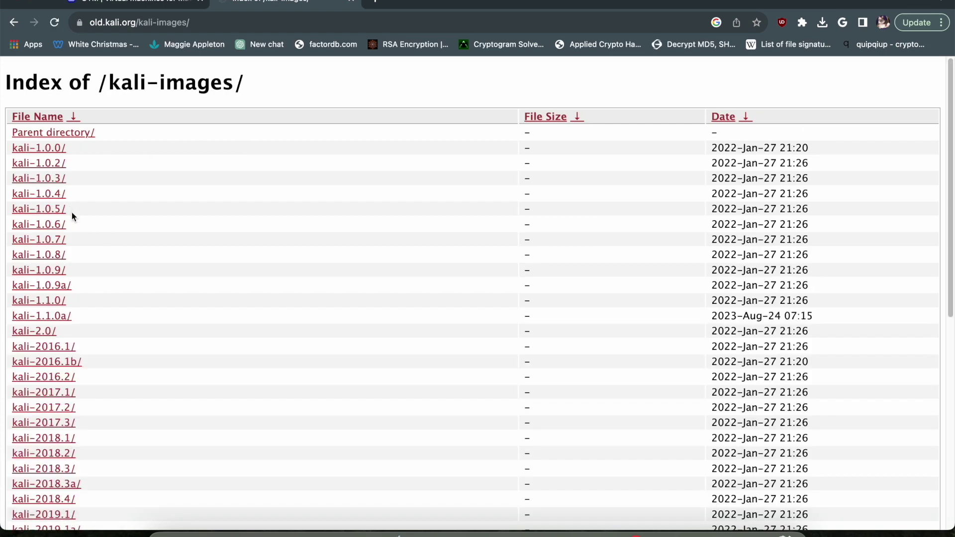
{"action": "scroll", "coordinate": [75, 370], "scroll_direction": "down", "scroll_amount": 5}
{"action": "scroll", "coordinate": [75, 370], "scroll_direction": "down", "scroll_amount": 3}
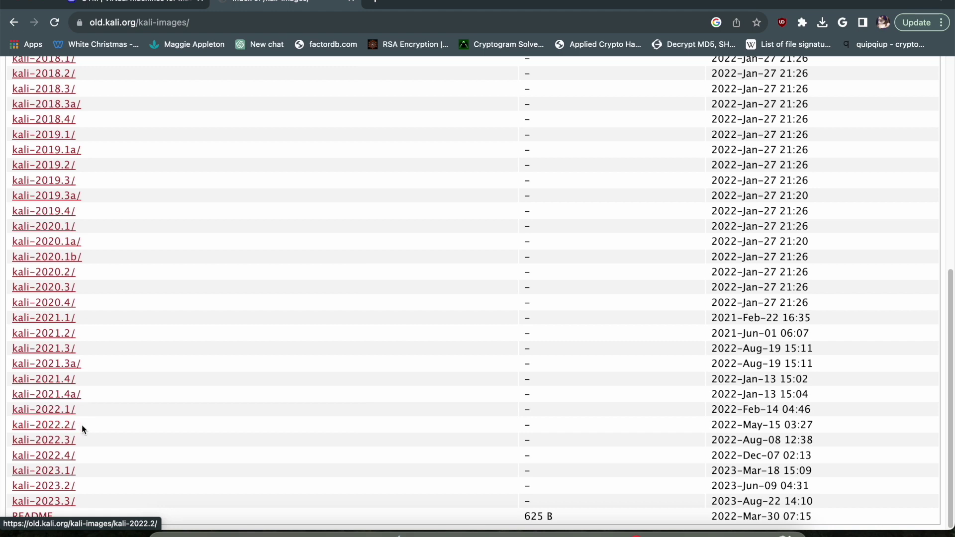
{"action": "left_click", "coordinate": [59, 427]}
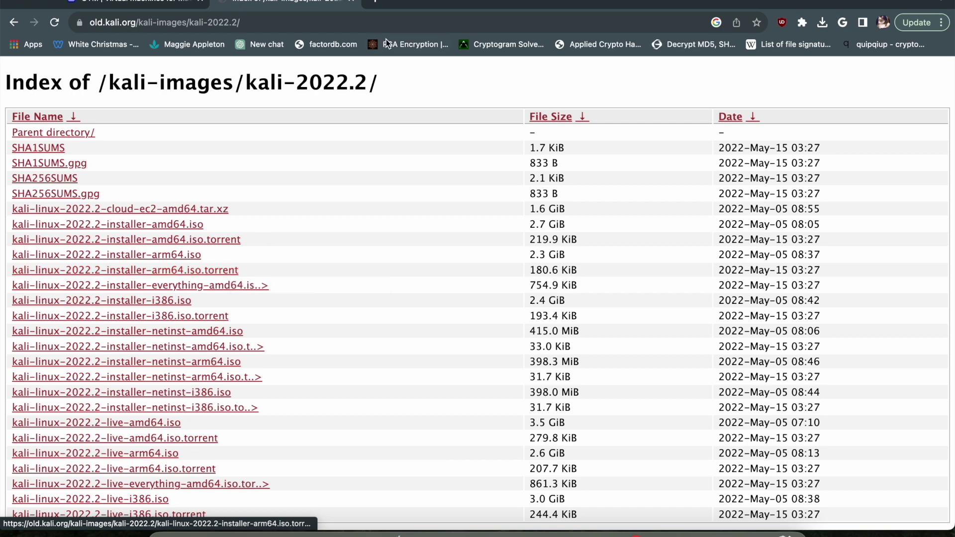
{"action": "left_click_drag", "start_coordinate": [246, 82], "coordinate": [367, 75]}
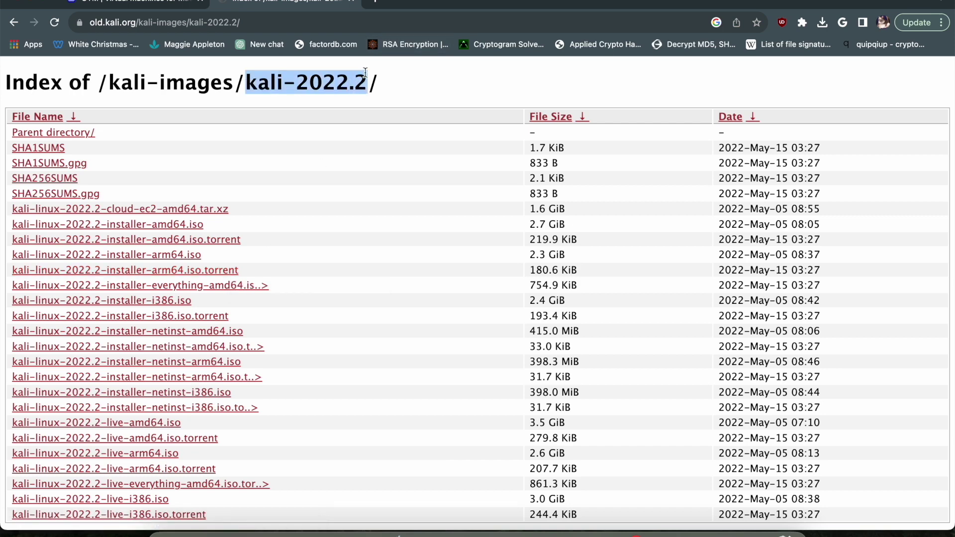
{"action": "left_click", "coordinate": [366, 77]}
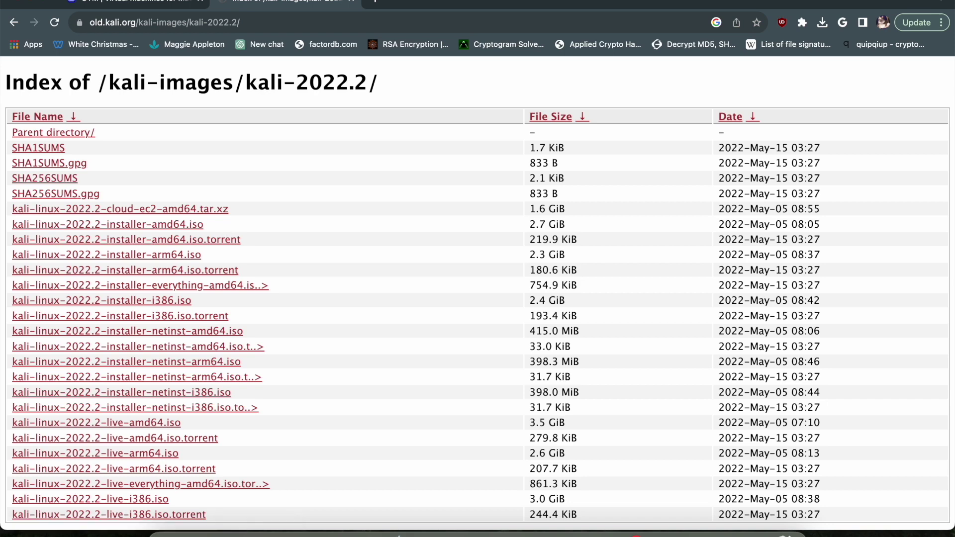
{"action": "left_click", "coordinate": [751, 533]}
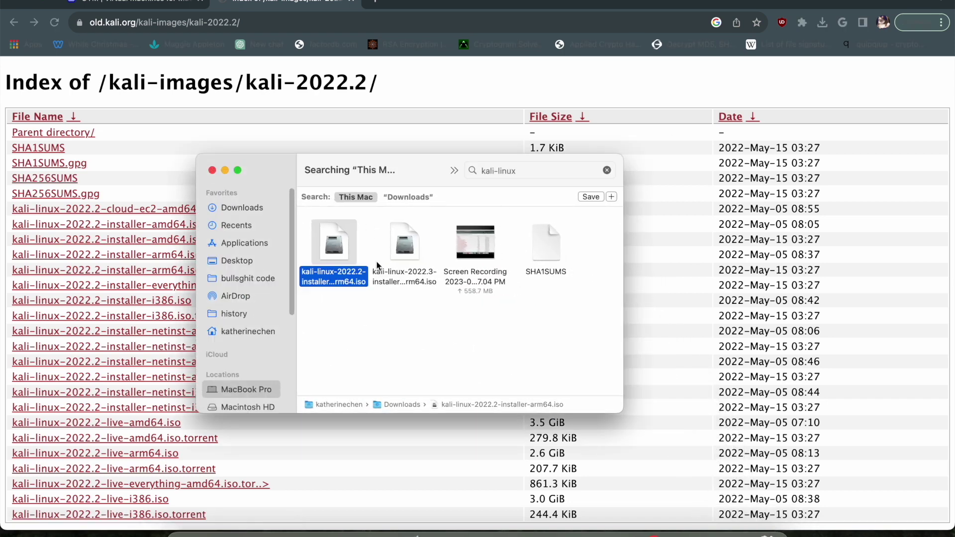
{"action": "left_click", "coordinate": [377, 306]}
{"action": "left_click", "coordinate": [354, 281]}
{"action": "left_click", "coordinate": [213, 170]}
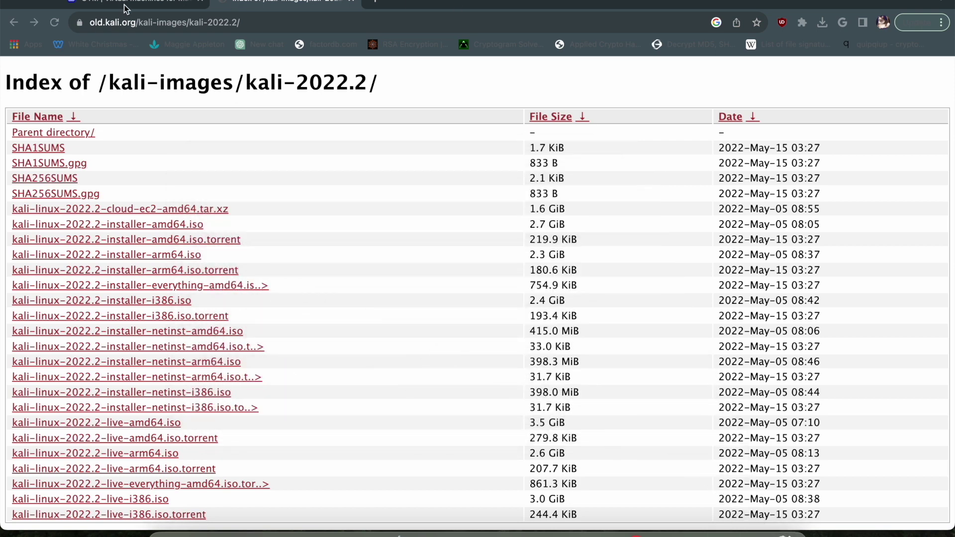
{"action": "left_click", "coordinate": [127, 6]}
Step: In a new tab, search Google for 'vmware'
{"action": "left_click_drag", "start_coordinate": [237, 146], "coordinate": [741, 155]}
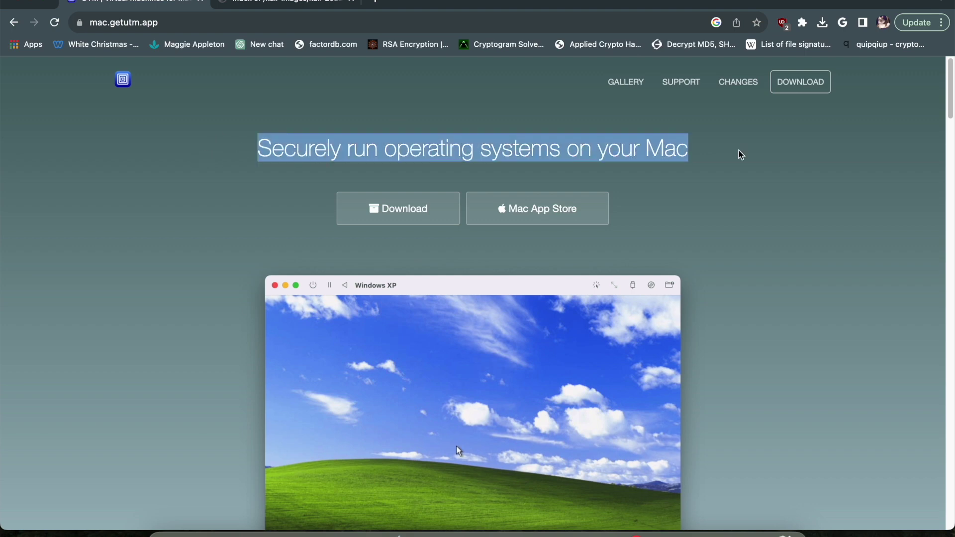
{"action": "left_click", "coordinate": [739, 154]}
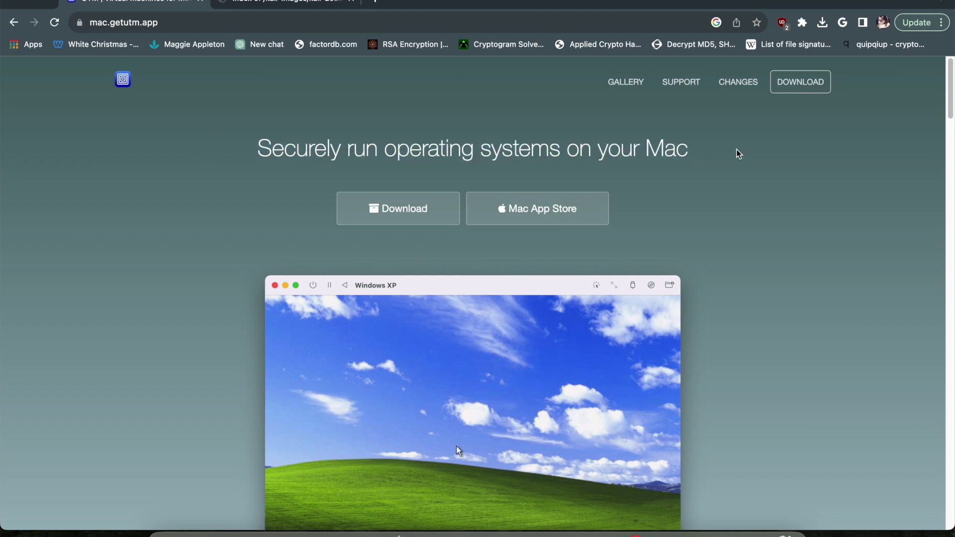
{"action": "left_click", "coordinate": [379, 3]}
{"action": "type", "text": "vmware"}
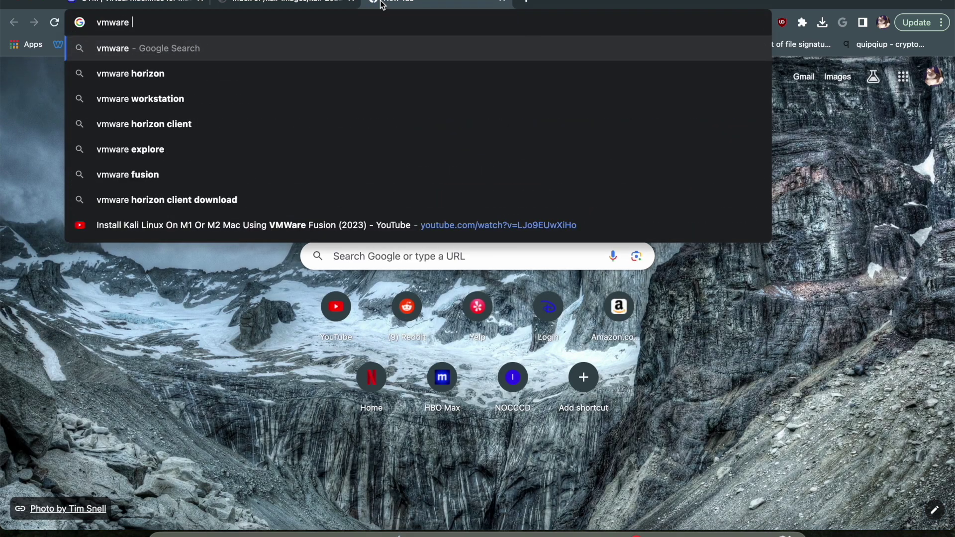
{"action": "key", "text": "Return"}
Step: Refine the search to 'vmware m1' and check the VMware Fusion download result
{"action": "left_click", "coordinate": [275, 85]}
{"action": "type", "text": "m1"}
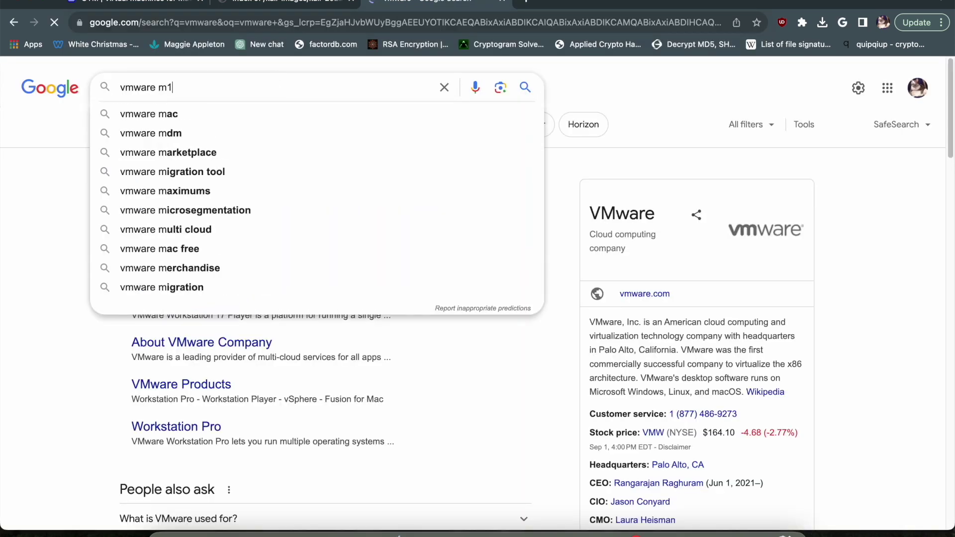
{"action": "key", "text": "Return"}
{"action": "left_click", "coordinate": [255, 215]}
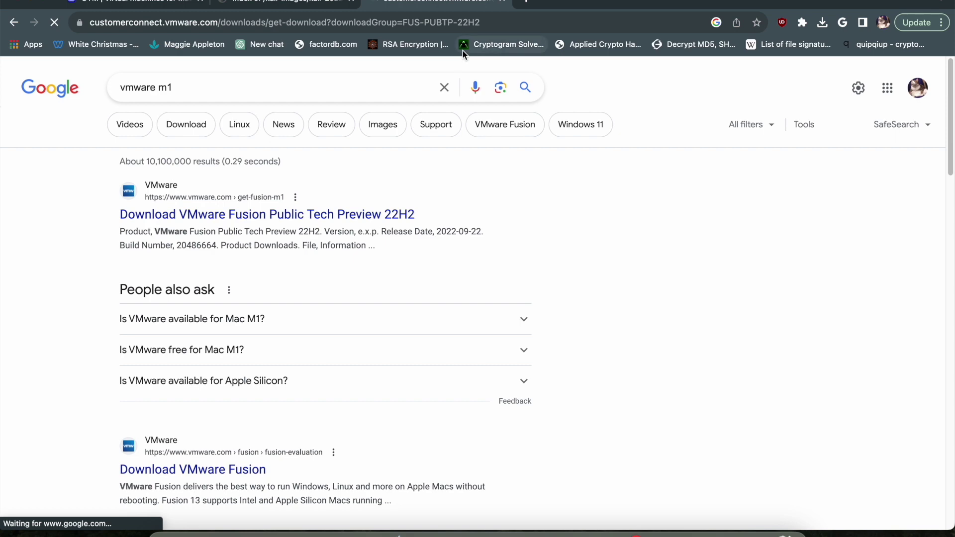
{"action": "key", "text": "super+Left"}
Step: Search Google for 'virtualbox m1' and skim the results
{"action": "left_click", "coordinate": [372, 26]}
{"action": "type", "text": "vir"}
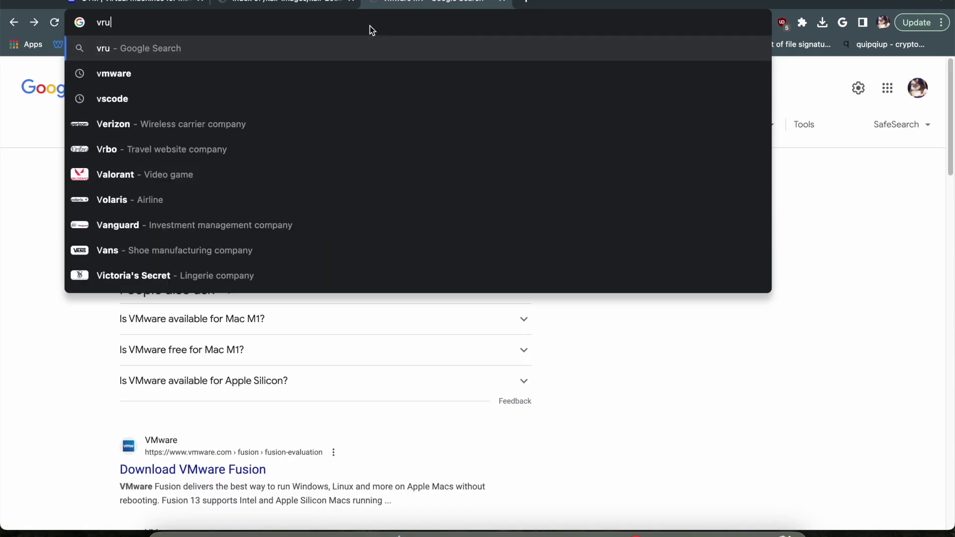
{"action": "type", "text": "tualbox m1"}
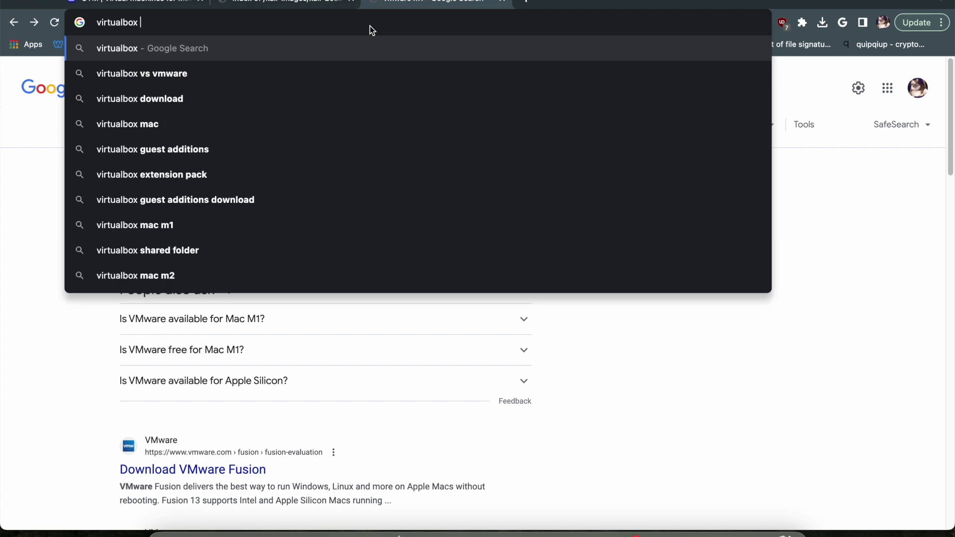
{"action": "key", "text": "Return"}
{"action": "scroll", "coordinate": [361, 338], "scroll_direction": "down", "scroll_amount": 8}
{"action": "scroll", "coordinate": [367, 345], "scroll_direction": "up", "scroll_amount": 8}
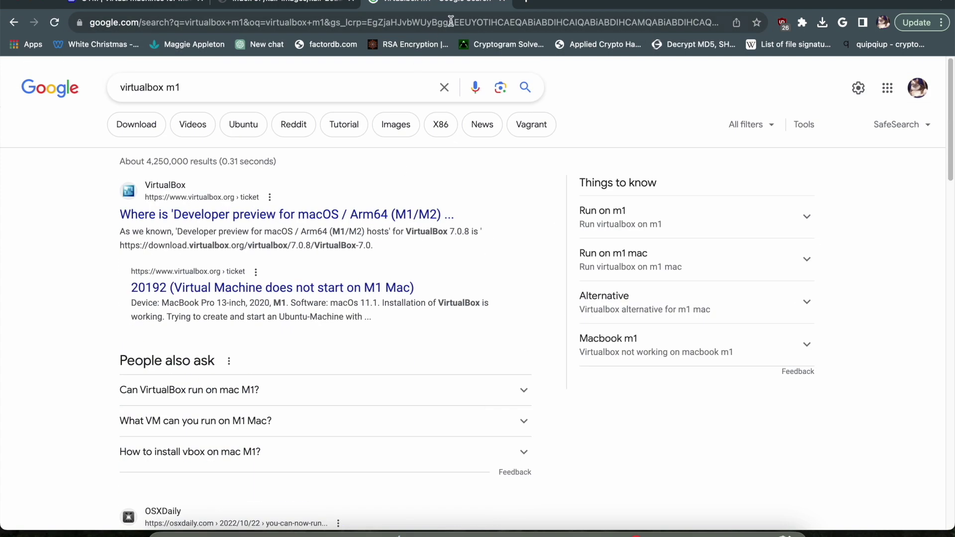
Step: Return to the mac.getutm.app tab and download UTM for Mac
{"action": "left_click", "coordinate": [282, 2]}
{"action": "left_click", "coordinate": [189, 3]}
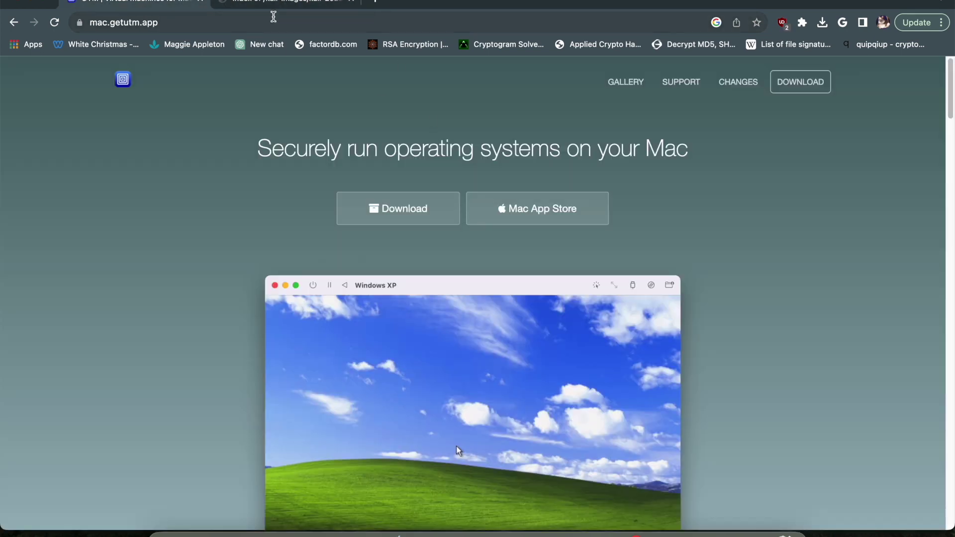
{"action": "left_click", "coordinate": [273, 17]}
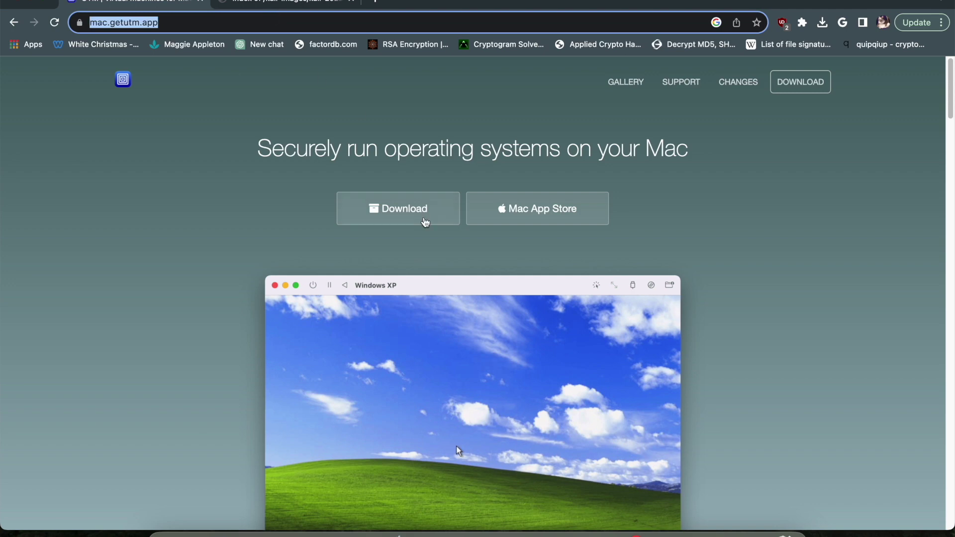
{"action": "left_click", "coordinate": [350, 157]}
{"action": "left_click", "coordinate": [398, 203]}
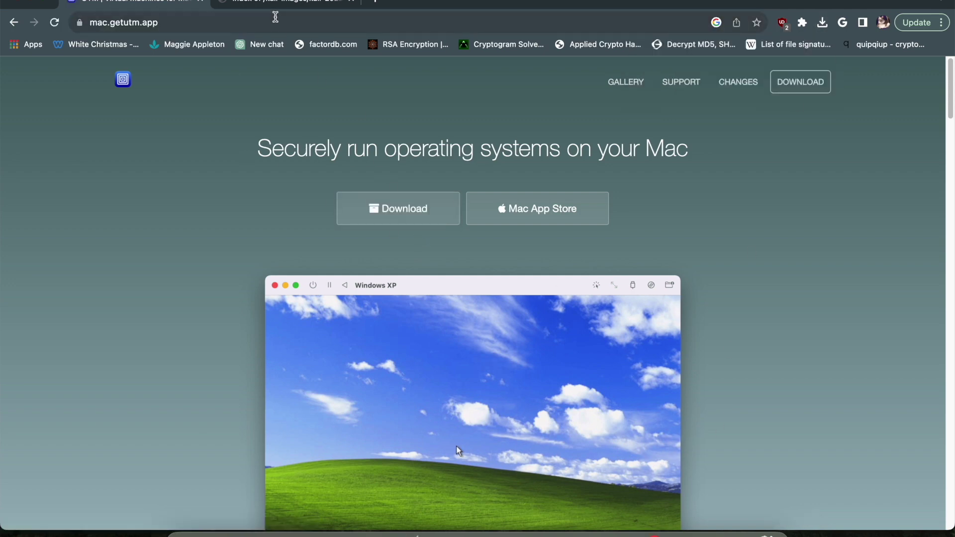
{"action": "key", "text": "ctrl+Tab"}
Step: In UTM, create a new virtual machine with Virtualize and Linux as the guest OS
{"action": "left_click", "coordinate": [552, 531]}
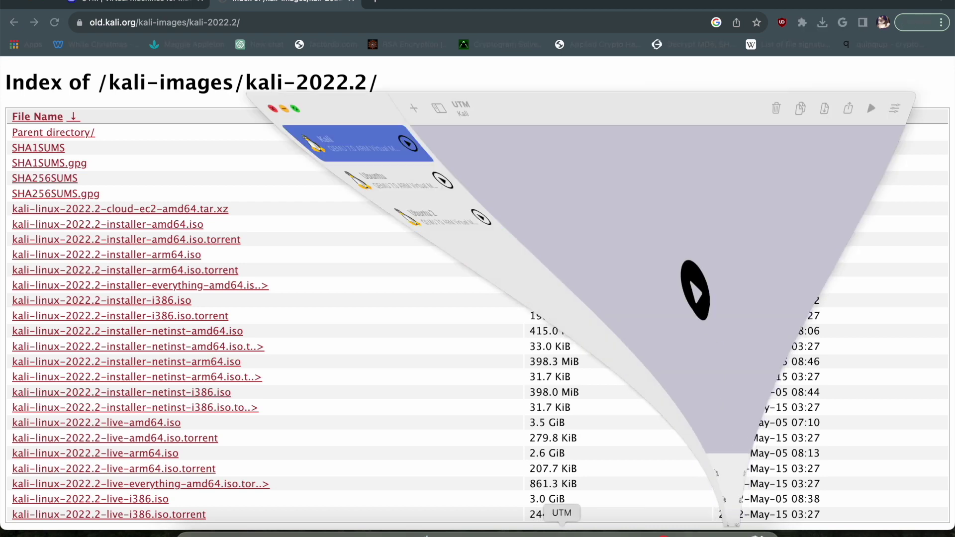
{"action": "left_click", "coordinate": [371, 2]}
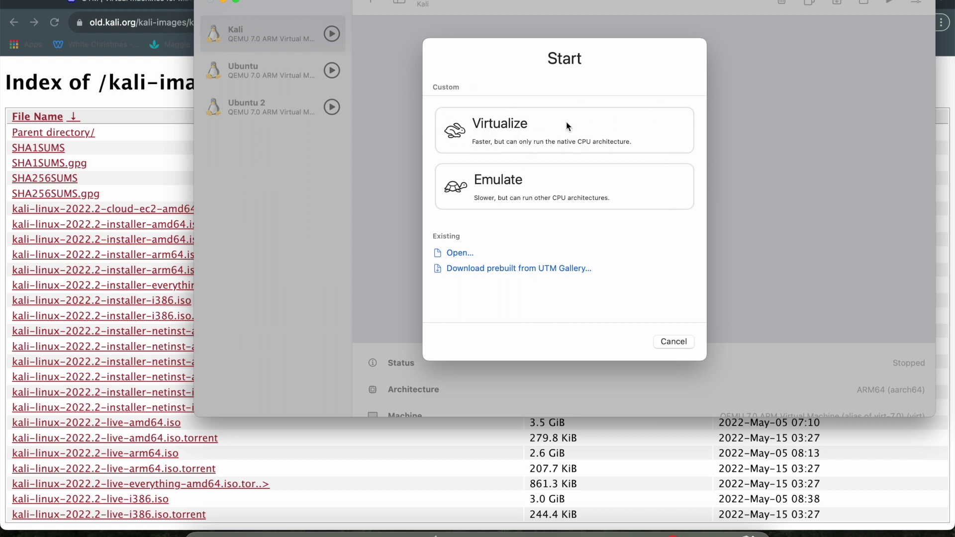
{"action": "left_click", "coordinate": [632, 135]}
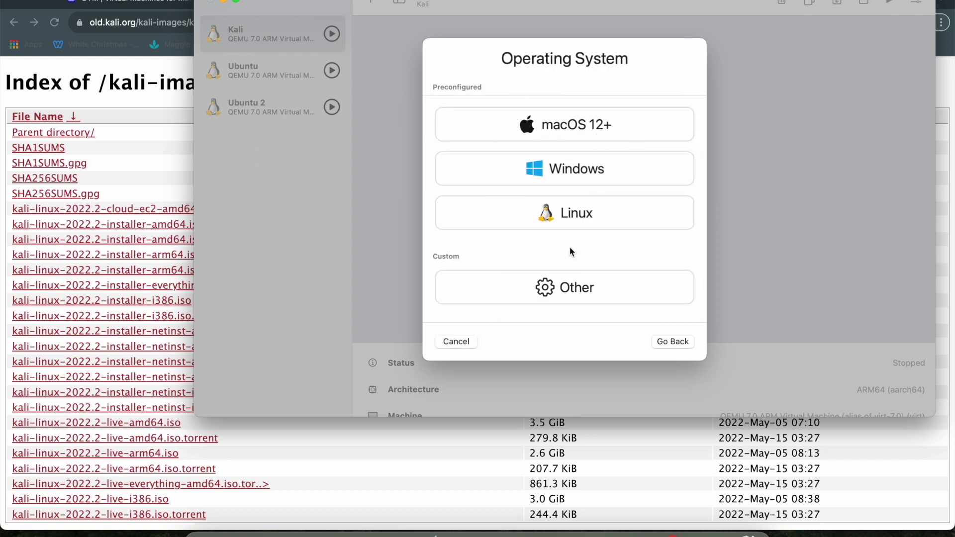
{"action": "left_click", "coordinate": [565, 214]}
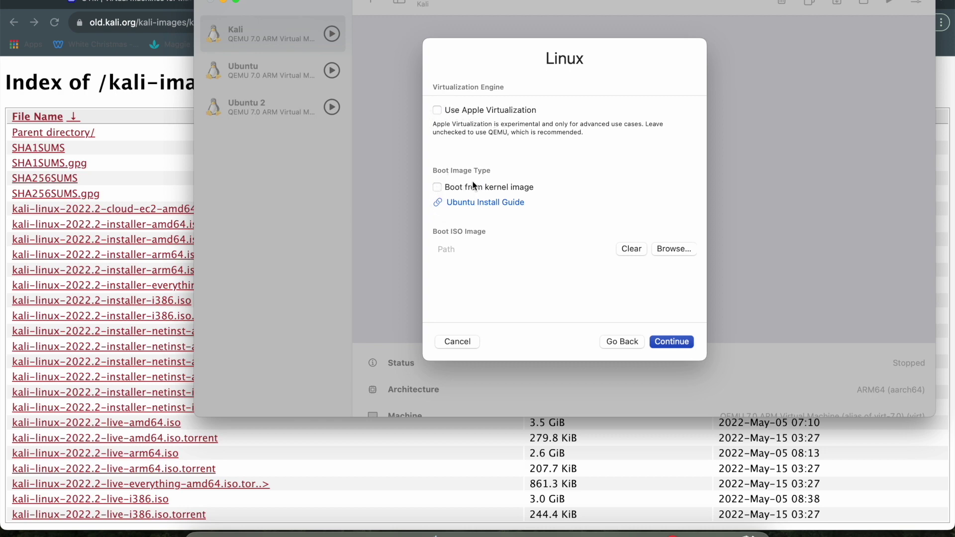
{"action": "left_click", "coordinate": [667, 343]}
{"action": "left_click", "coordinate": [615, 241]}
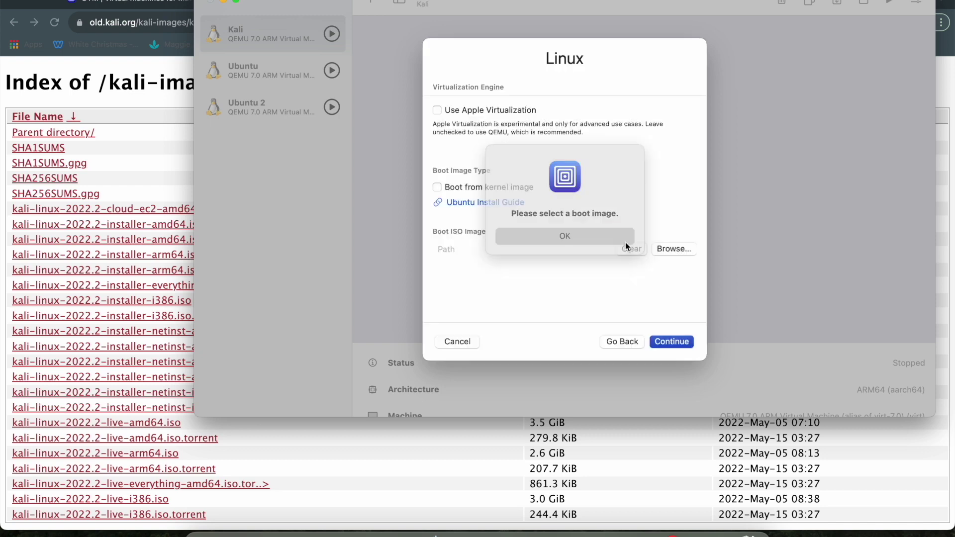
Step: Browse for 'kali-linux' and choose kali-linux-2022.2-installer-arm64.iso as the boot image
{"action": "left_click", "coordinate": [659, 250]}
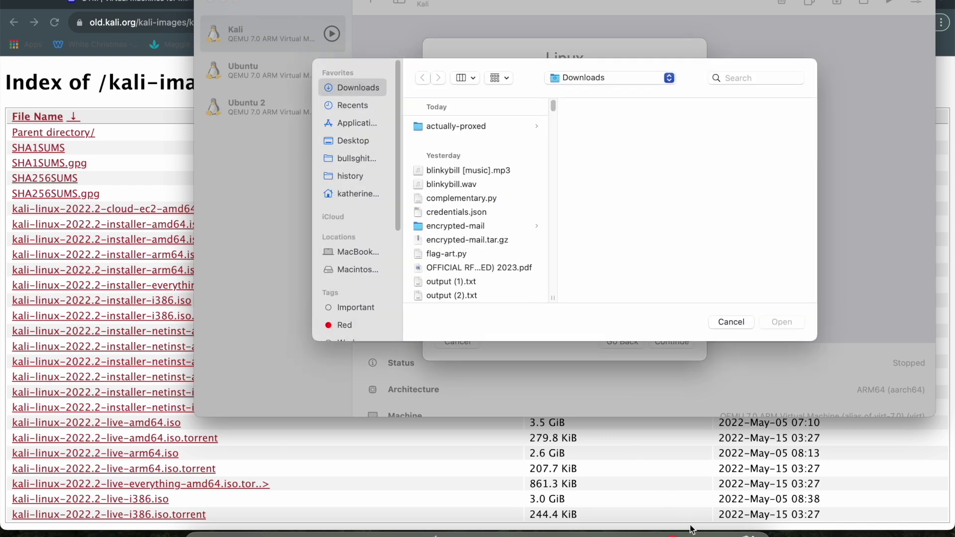
{"action": "left_click", "coordinate": [738, 82]}
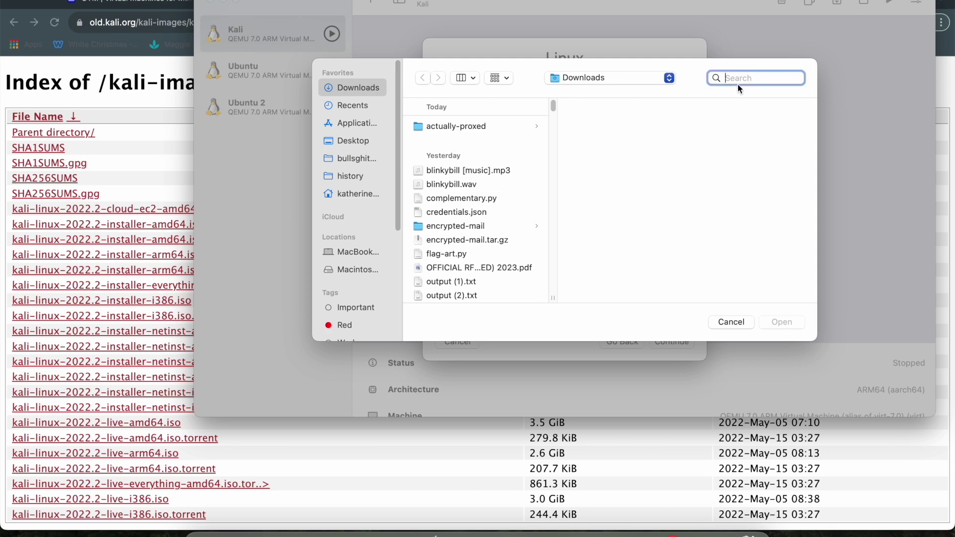
{"action": "left_click", "coordinate": [354, 194]}
{"action": "left_click", "coordinate": [741, 77]}
{"action": "type", "text": "linux-"}
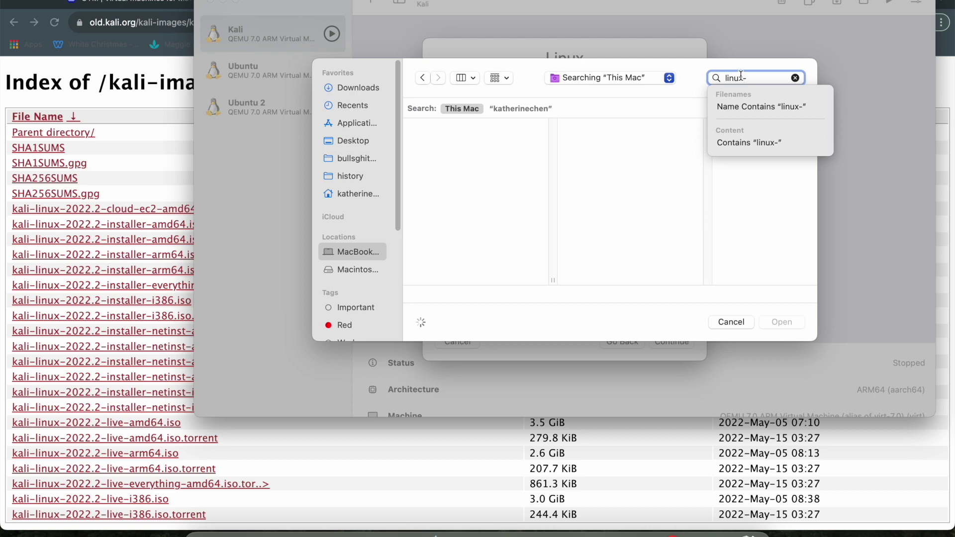
{"action": "key", "text": "BackSpace"}
{"action": "key", "text": "BackSpace"}
{"action": "key", "text": "BackSpace"}
{"action": "key", "text": "BackSpace"}
{"action": "key", "text": "BackSpace"}
{"action": "key", "text": "BackSpace"}
{"action": "type", "text": "klai"}
{"action": "key", "text": "BackSpace"}
{"action": "key", "text": "BackSpace"}
{"action": "key", "text": "BackSpace"}
{"action": "type", "text": "ali-linux"}
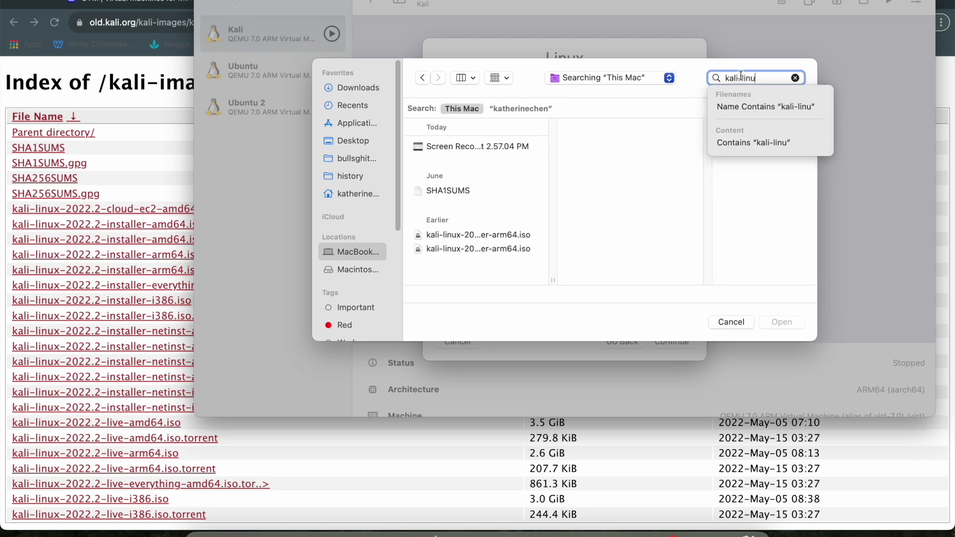
{"action": "left_click", "coordinate": [501, 237]}
{"action": "left_click", "coordinate": [798, 323]}
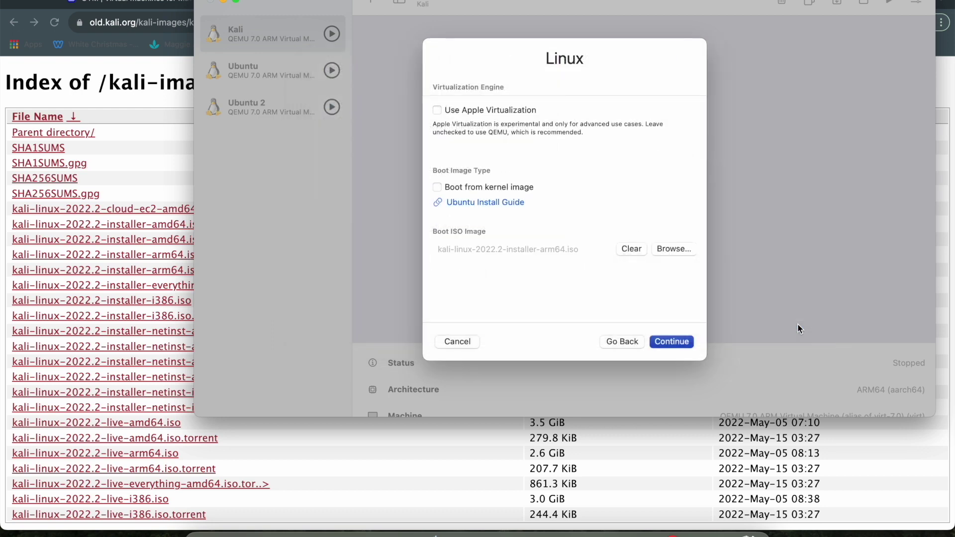
Step: Set the hardware to 4 CPU cores with OpenGL acceleration enabled
{"action": "left_click", "coordinate": [666, 342]}
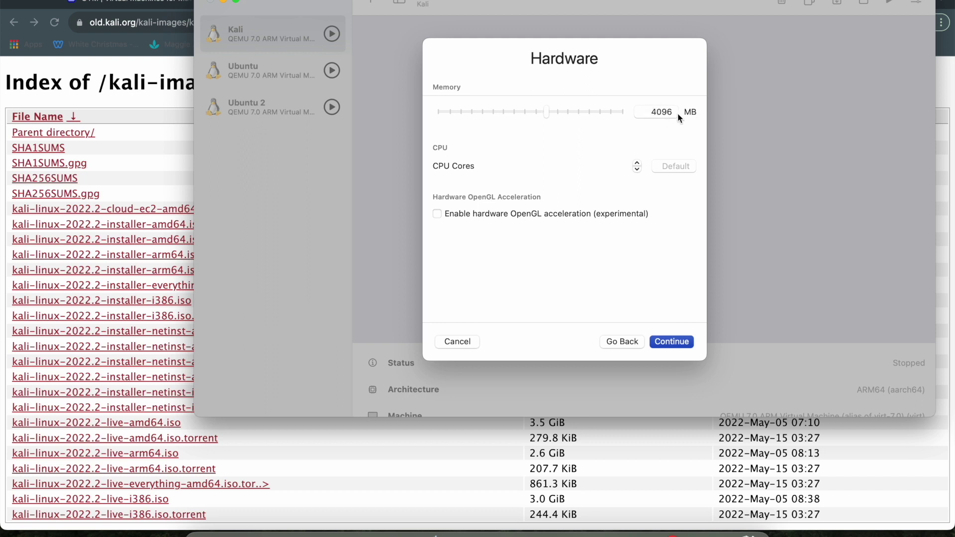
{"action": "left_click", "coordinate": [638, 164]}
{"action": "left_click", "coordinate": [639, 163]}
{"action": "left_click", "coordinate": [638, 164]}
{"action": "left_click", "coordinate": [638, 163]}
{"action": "left_click", "coordinate": [639, 215]}
{"action": "left_click", "coordinate": [639, 216]}
{"action": "left_click", "coordinate": [639, 216]}
{"action": "left_click", "coordinate": [454, 213]}
{"action": "left_click", "coordinate": [544, 217]}
Step: Change the drive size from 64 GB to 50 GB
{"action": "left_click", "coordinate": [673, 341]}
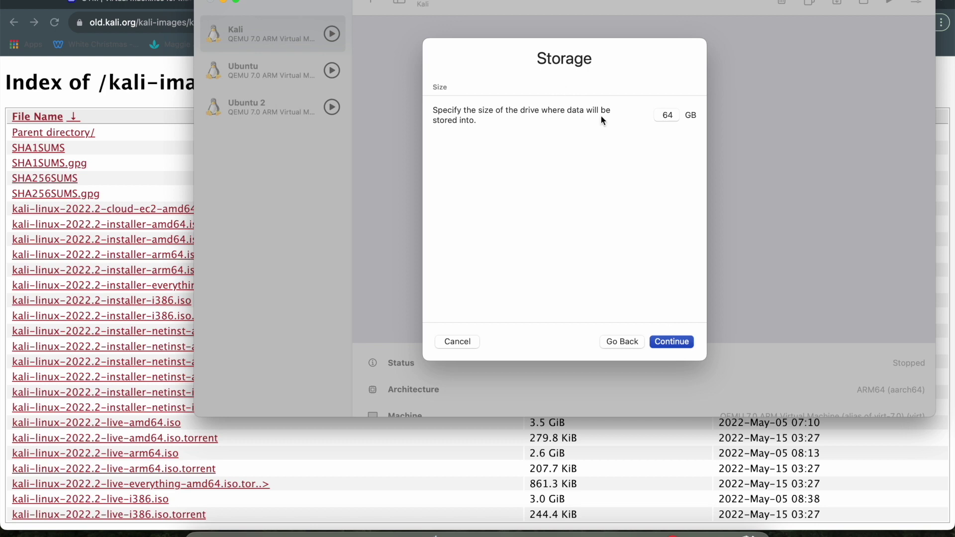
{"action": "left_click", "coordinate": [674, 113]}
{"action": "double_click", "coordinate": [675, 113]}
{"action": "key", "text": "BackSpace"}
{"action": "type", "text": "30"}
{"action": "key", "text": "BackSpace"}
{"action": "key", "text": "BackSpace"}
{"action": "type", "text": "30"}
{"action": "key", "text": "BackSpace"}
{"action": "key", "text": "BackSpace"}
{"action": "type", "text": "50"}
Step: Skip the shared directory, name the VM 'kali 2' and save it
{"action": "left_click", "coordinate": [660, 343]}
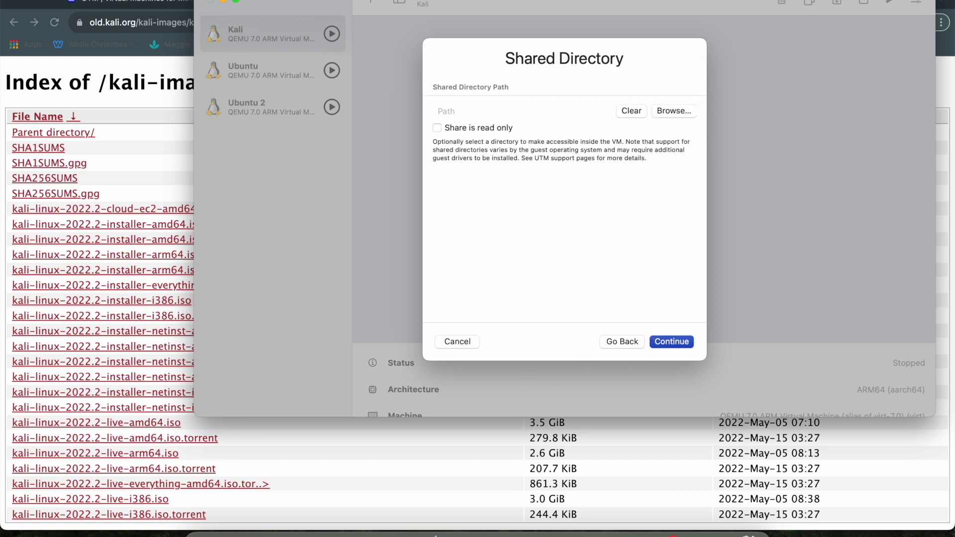
{"action": "left_click", "coordinate": [16, 0]}
{"action": "left_click", "coordinate": [664, 343]}
{"action": "scroll", "coordinate": [656, 227], "scroll_direction": "down", "scroll_amount": 3}
{"action": "scroll", "coordinate": [595, 131], "scroll_direction": "up", "scroll_amount": 3}
{"action": "double_click", "coordinate": [566, 85]}
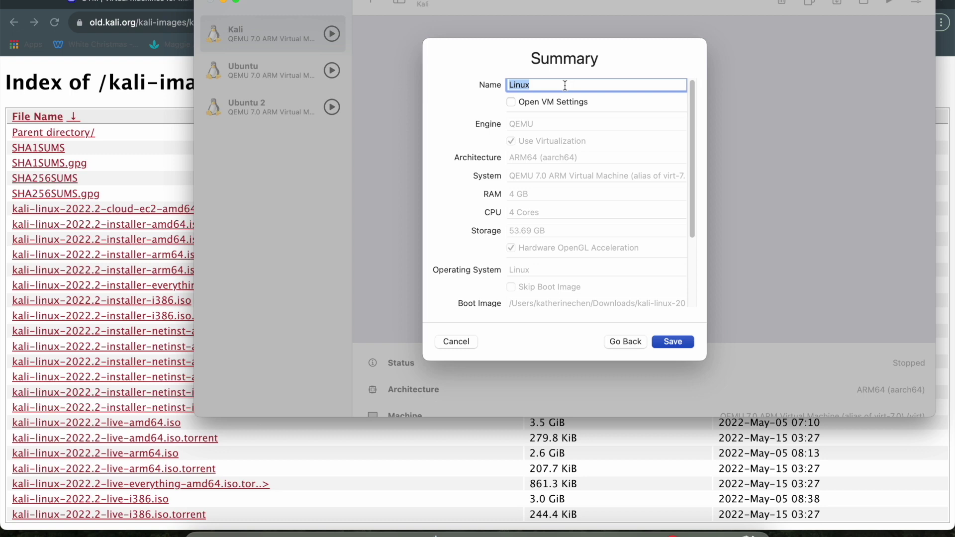
{"action": "type", "text": "kali 2"}
{"action": "scroll", "coordinate": [547, 185], "scroll_direction": "down", "scroll_amount": 2}
{"action": "scroll", "coordinate": [548, 185], "scroll_direction": "up", "scroll_amount": 2}
{"action": "left_click", "coordinate": [682, 340]}
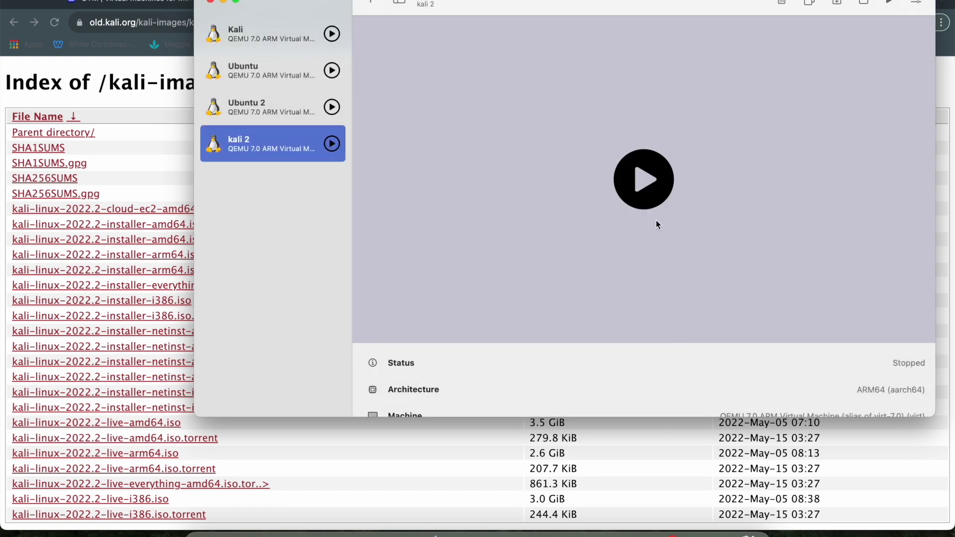
Step: In the kali 2 VM settings, add a new Serial device
{"action": "scroll", "coordinate": [634, 335], "scroll_direction": "down", "scroll_amount": 5}
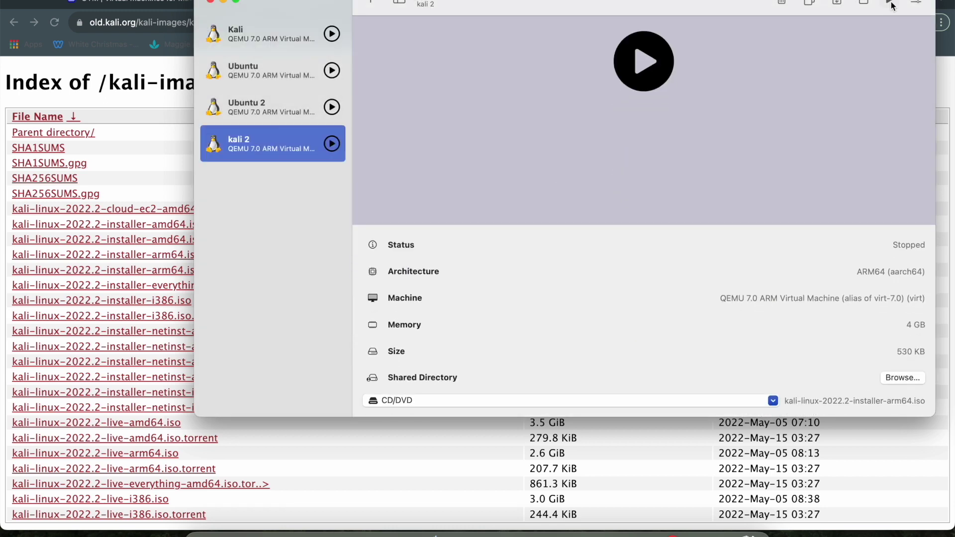
{"action": "scroll", "coordinate": [731, 219], "scroll_direction": "up", "scroll_amount": 5}
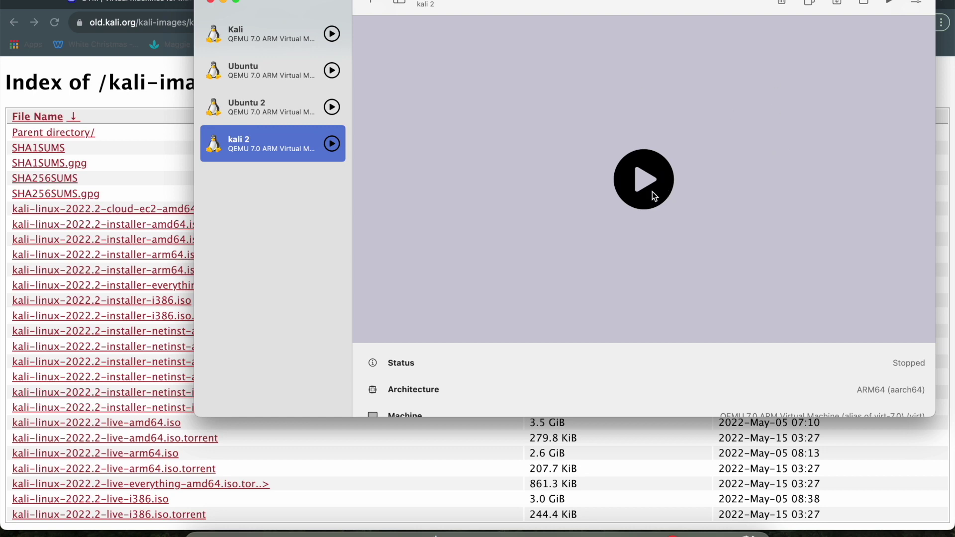
{"action": "left_click", "coordinate": [917, 2]}
{"action": "scroll", "coordinate": [363, 189], "scroll_direction": "down", "scroll_amount": 1}
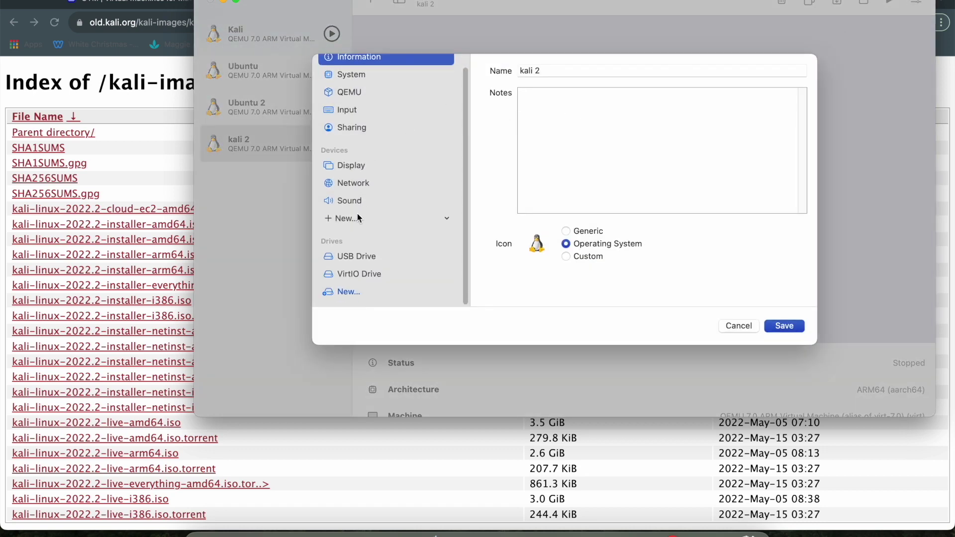
{"action": "left_click", "coordinate": [348, 219]}
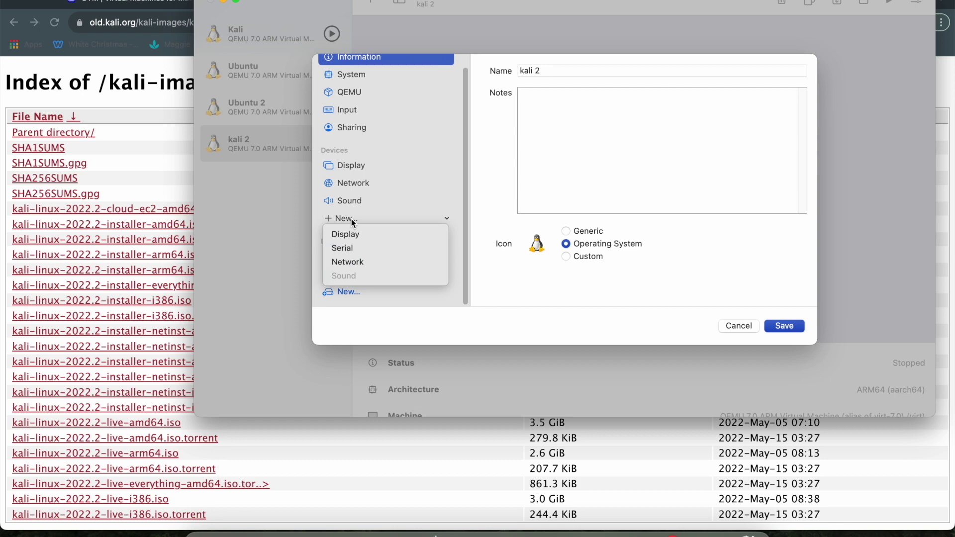
{"action": "left_click", "coordinate": [353, 249]}
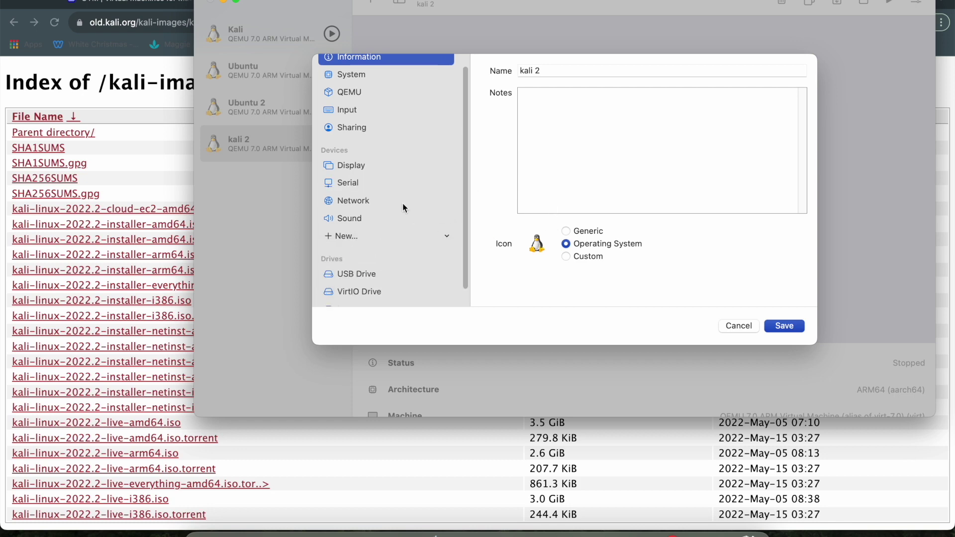
Step: Leave the serial device's mode on Built-in Terminal
{"action": "left_click", "coordinate": [396, 184]}
{"action": "scroll", "coordinate": [586, 170], "scroll_direction": "down", "scroll_amount": 1}
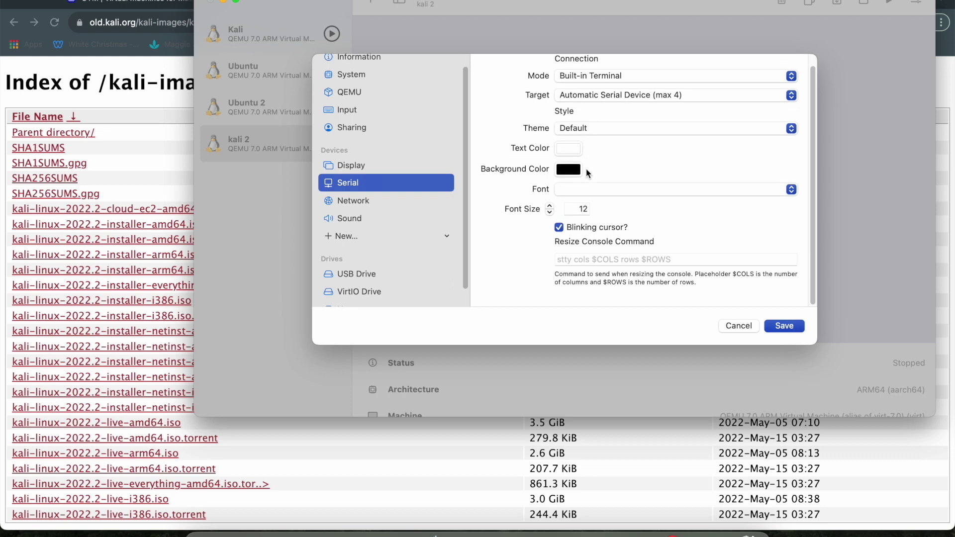
{"action": "scroll", "coordinate": [611, 171], "scroll_direction": "up", "scroll_amount": 1}
{"action": "left_click", "coordinate": [625, 86]}
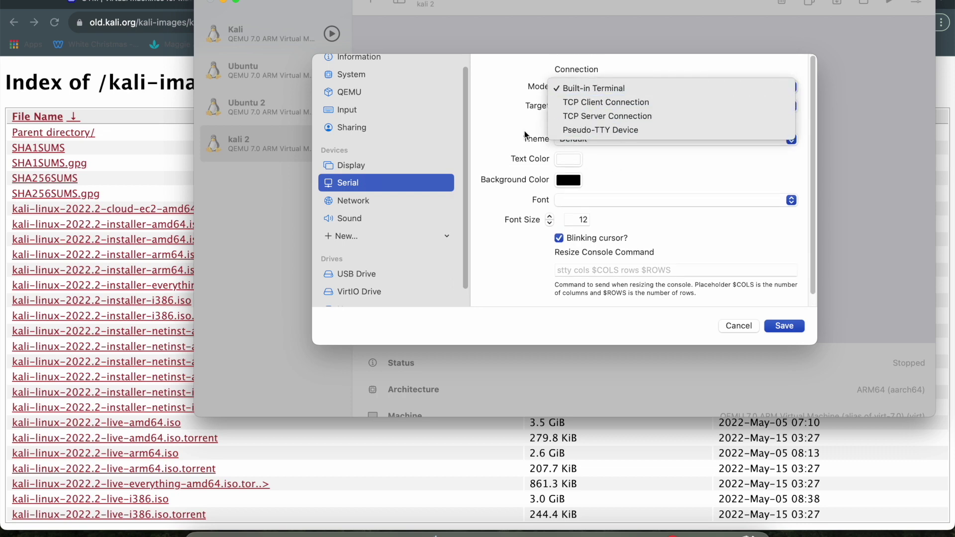
{"action": "left_click", "coordinate": [730, 81]}
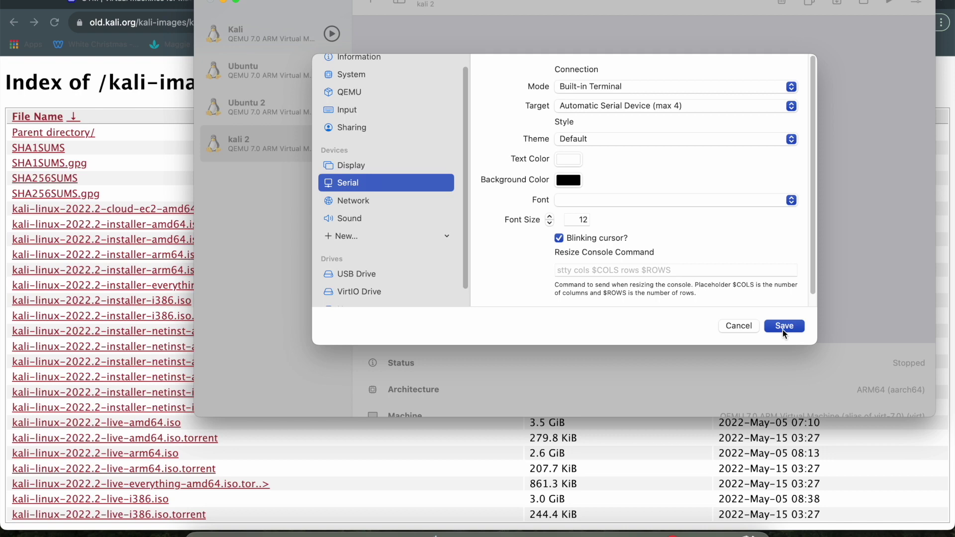
{"action": "scroll", "coordinate": [370, 194], "scroll_direction": "up", "scroll_amount": 1}
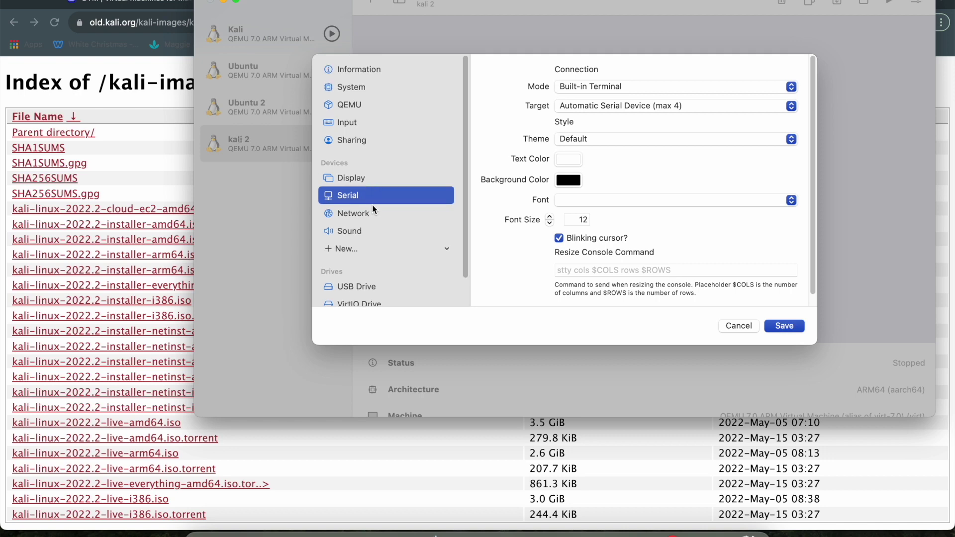
Step: Save the kali 2 settings, start the VM and arrange its display and terminal windows
{"action": "left_click", "coordinate": [778, 330]}
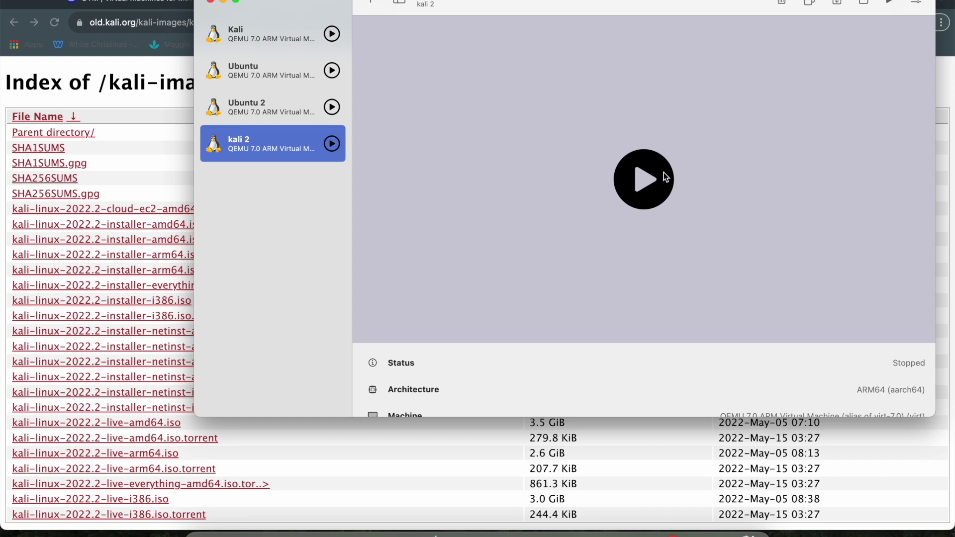
{"action": "left_click", "coordinate": [665, 177]}
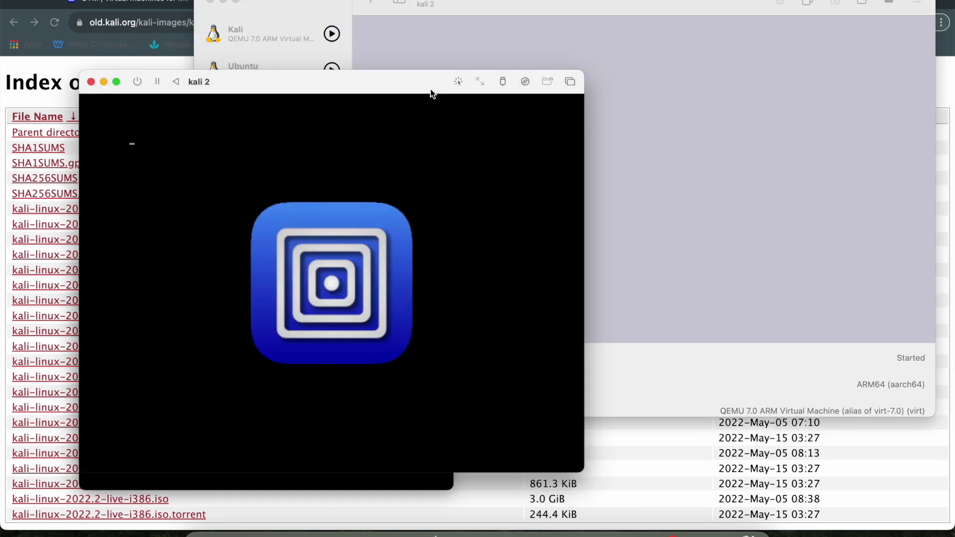
{"action": "left_click_drag", "start_coordinate": [406, 77], "coordinate": [719, 1]}
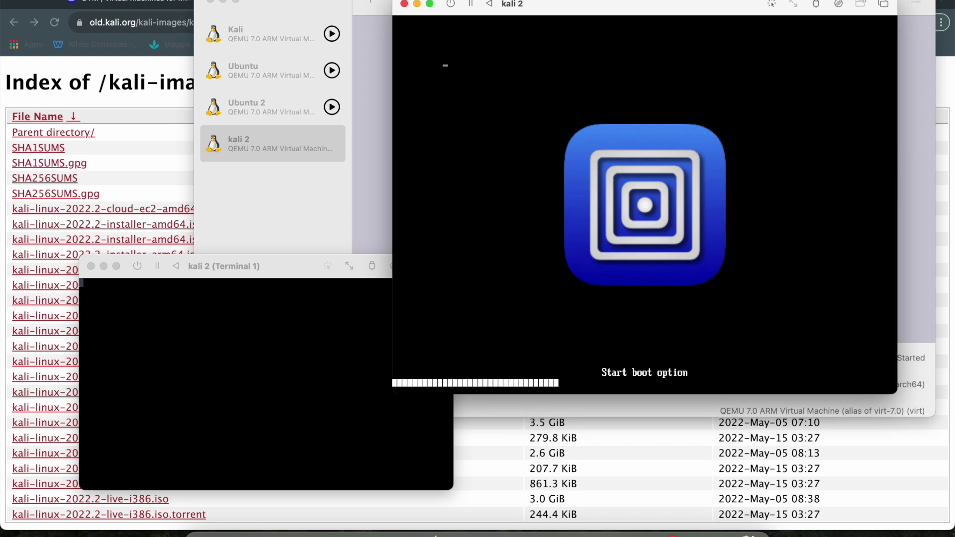
{"action": "left_click", "coordinate": [290, 317]}
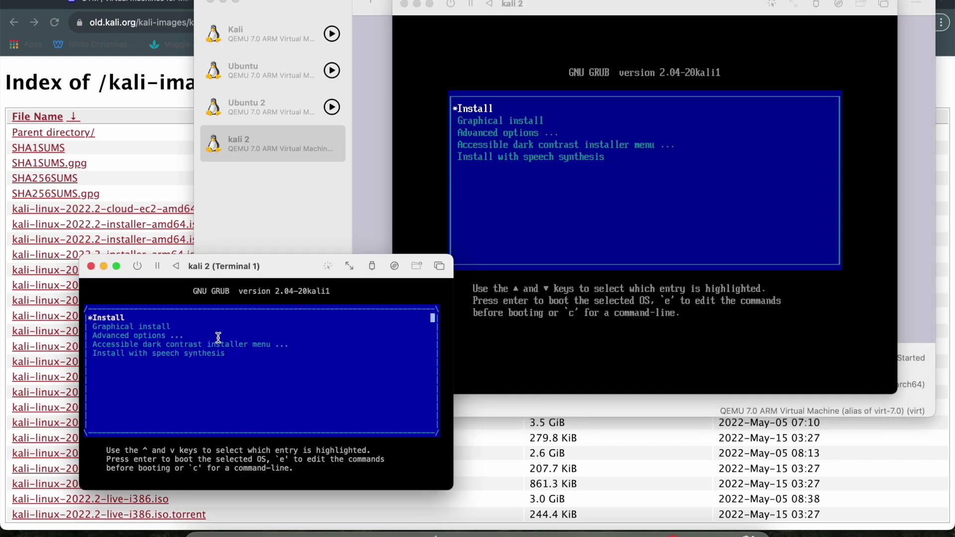
{"action": "left_click", "coordinate": [581, 208]}
Step: Boot the Install entry from GRUB and accept English as the language
{"action": "key", "text": "Return"}
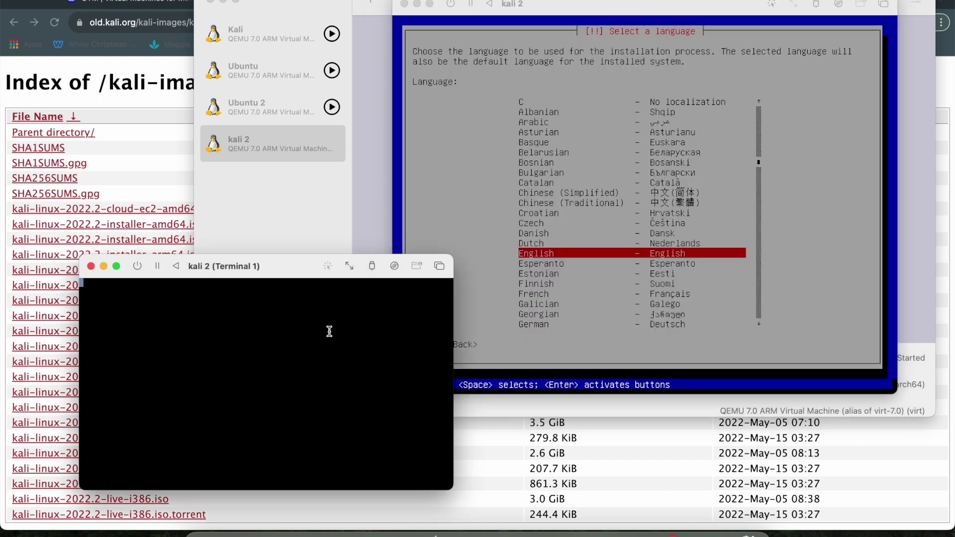
{"action": "left_click_drag", "start_coordinate": [291, 271], "coordinate": [211, 1]}
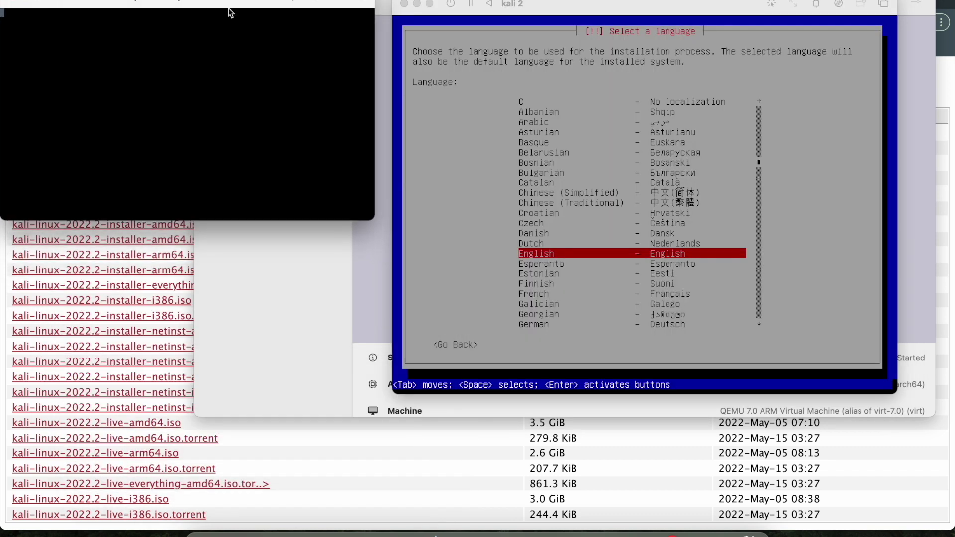
{"action": "left_click", "coordinate": [562, 379]}
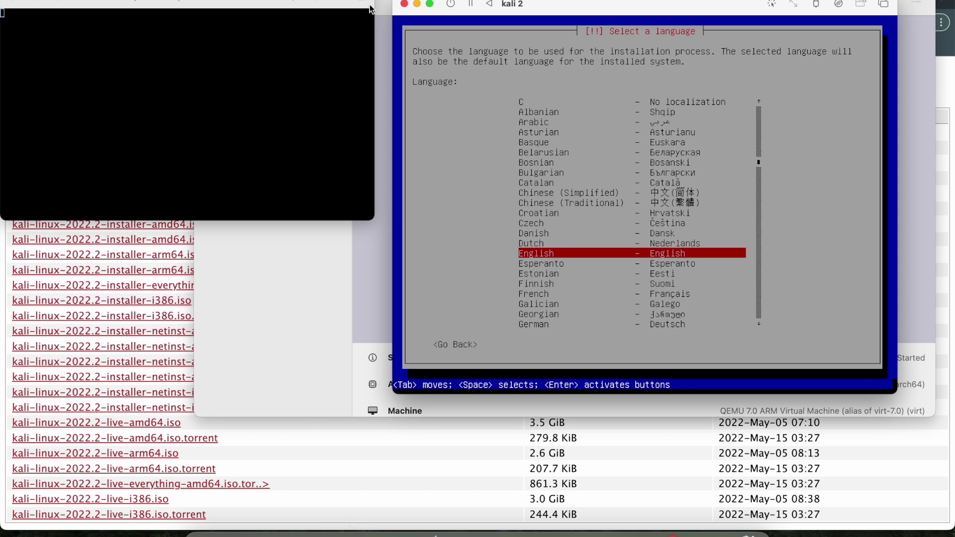
{"action": "left_click_drag", "start_coordinate": [546, 2], "coordinate": [440, 75]}
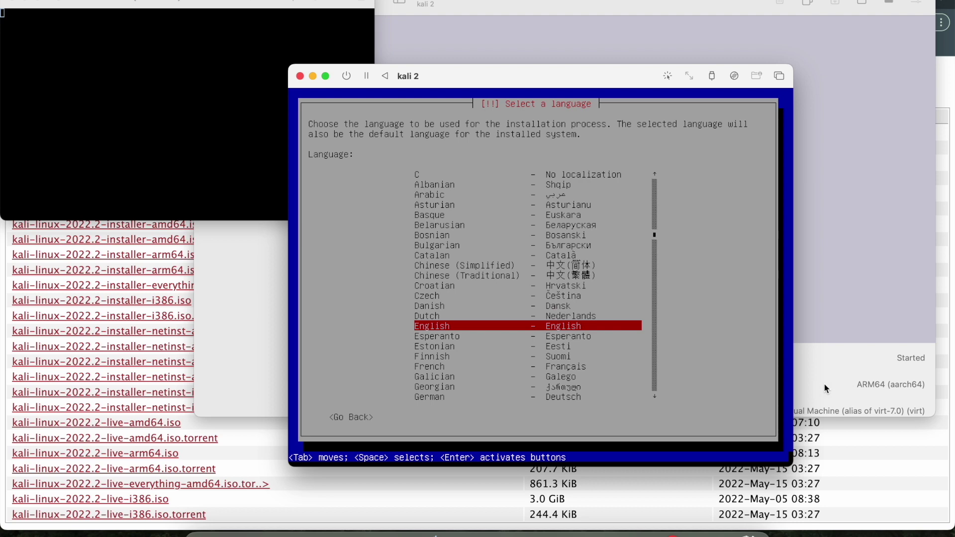
{"action": "key", "text": "Return"}
{"action": "key", "text": "Return"}
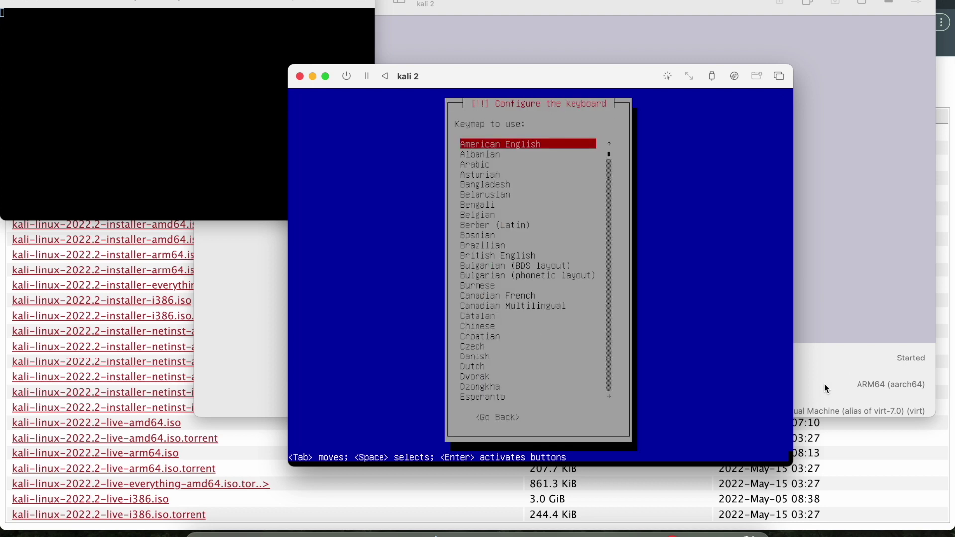
Step: Keep the American English keymap, hostname 'kali' and an empty domain name
{"action": "key", "text": "Down"}
{"action": "key", "text": "Down"}
{"action": "key", "text": "Down"}
{"action": "key", "text": "Down"}
{"action": "key", "text": "Down"}
{"action": "key", "text": "Down"}
{"action": "key", "text": "Down"}
{"action": "key", "text": "Down"}
{"action": "key", "text": "Down"}
{"action": "key", "text": "Down"}
{"action": "key", "text": "Down"}
{"action": "key", "text": "Down"}
{"action": "key", "text": "Down"}
{"action": "key", "text": "Down"}
{"action": "key", "text": "Down"}
{"action": "key", "text": "Down"}
{"action": "key", "text": "Down"}
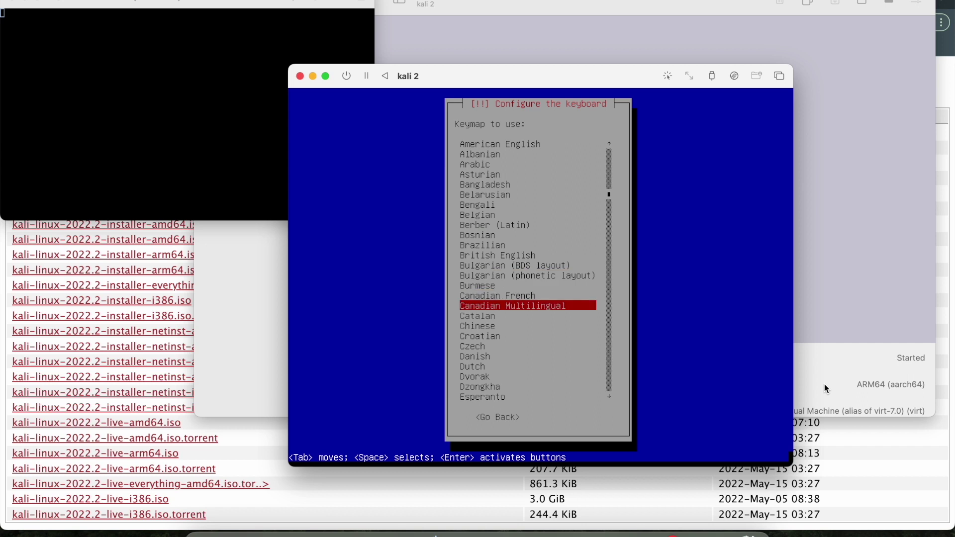
{"action": "key", "text": "Down"}
{"action": "key", "text": "Down"}
{"action": "key", "text": "Down"}
{"action": "key", "text": "Down"}
{"action": "key", "text": "Down"}
{"action": "key", "text": "Down"}
{"action": "key", "text": "Down"}
{"action": "key", "text": "Down"}
{"action": "key", "text": "Down"}
{"action": "key", "text": "Down"}
{"action": "key", "text": "Down"}
{"action": "key", "text": "Down"}
{"action": "key", "text": "Down"}
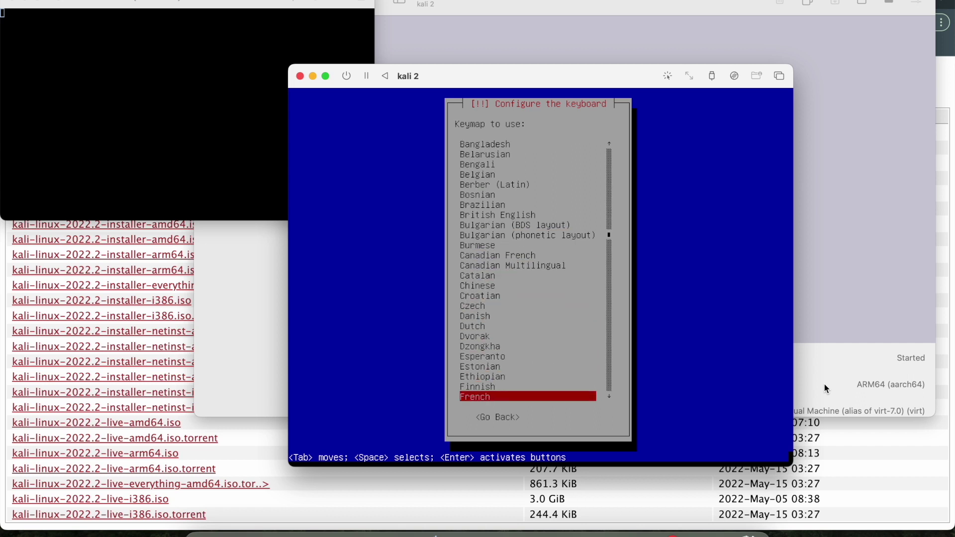
{"action": "key", "text": "Down"}
{"action": "key", "text": "Down"}
{"action": "key", "text": "Down"}
{"action": "key", "text": "Down"}
{"action": "key", "text": "Down"}
{"action": "key", "text": "Down"}
{"action": "key", "text": "Up"}
{"action": "key", "text": "Up"}
{"action": "key", "text": "Up"}
{"action": "key", "text": "Up"}
{"action": "key", "text": "Up"}
{"action": "key", "text": "Up"}
{"action": "key", "text": "Up"}
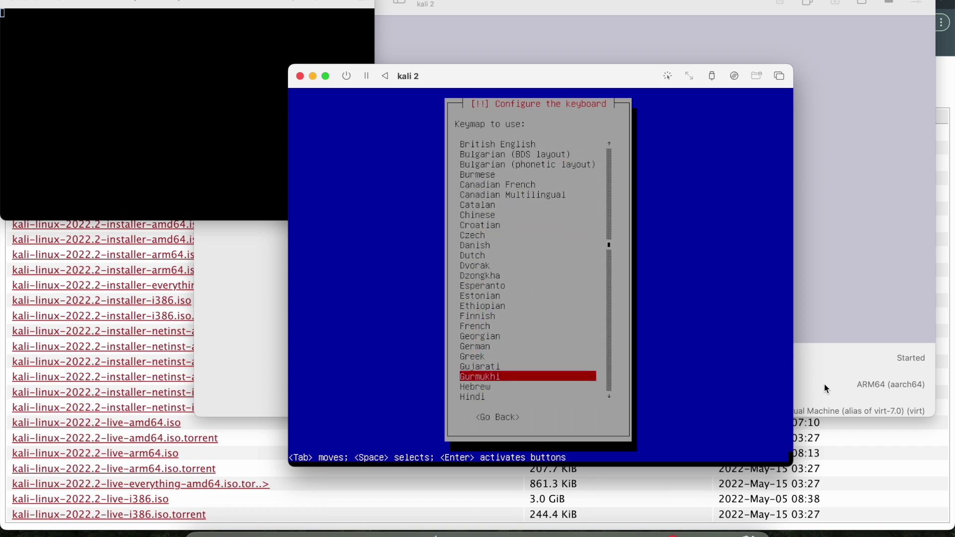
{"action": "key", "text": "Up"}
{"action": "key", "text": "Up"}
{"action": "key", "text": "Up"}
{"action": "key", "text": "Up"}
{"action": "key", "text": "Up"}
{"action": "key", "text": "Up"}
{"action": "key", "text": "Up"}
{"action": "key", "text": "Up"}
{"action": "key", "text": "Up"}
{"action": "key", "text": "Up"}
{"action": "key", "text": "Up"}
{"action": "key", "text": "Up"}
{"action": "key", "text": "Up"}
{"action": "key", "text": "Up"}
{"action": "key", "text": "Up"}
{"action": "key", "text": "Up"}
{"action": "key", "text": "Up"}
{"action": "key", "text": "Up"}
{"action": "key", "text": "Up"}
{"action": "key", "text": "Up"}
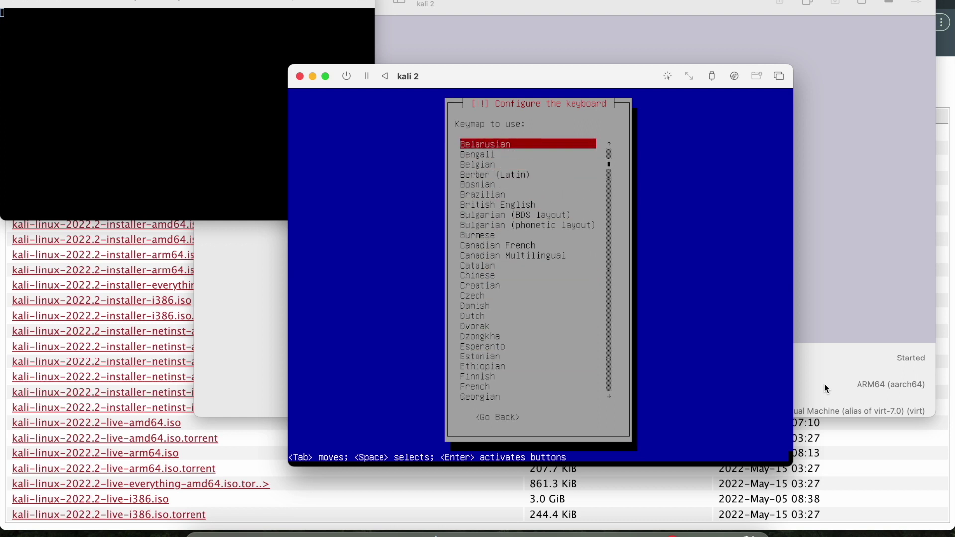
{"action": "key", "text": "Down"}
{"action": "key", "text": "Up"}
{"action": "key", "text": "Return"}
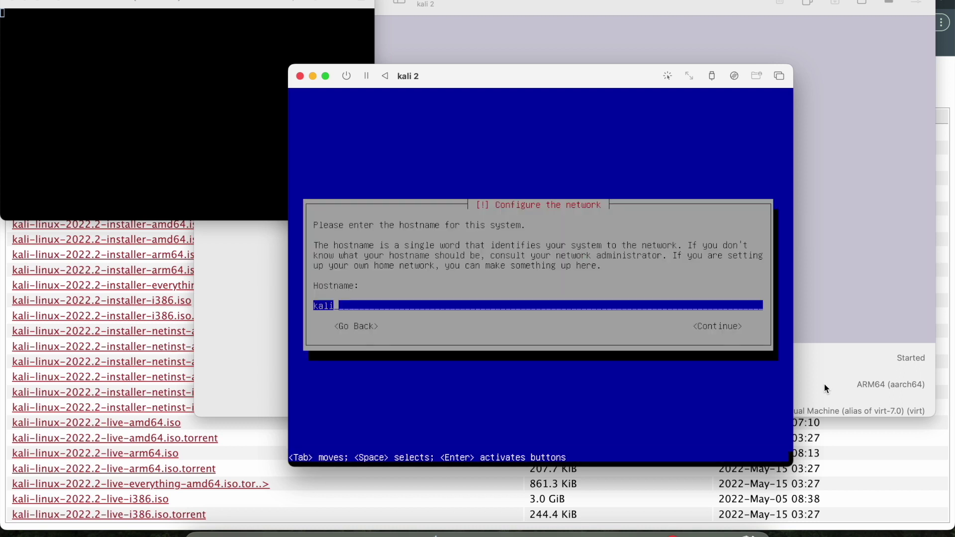
{"action": "key", "text": "Return"}
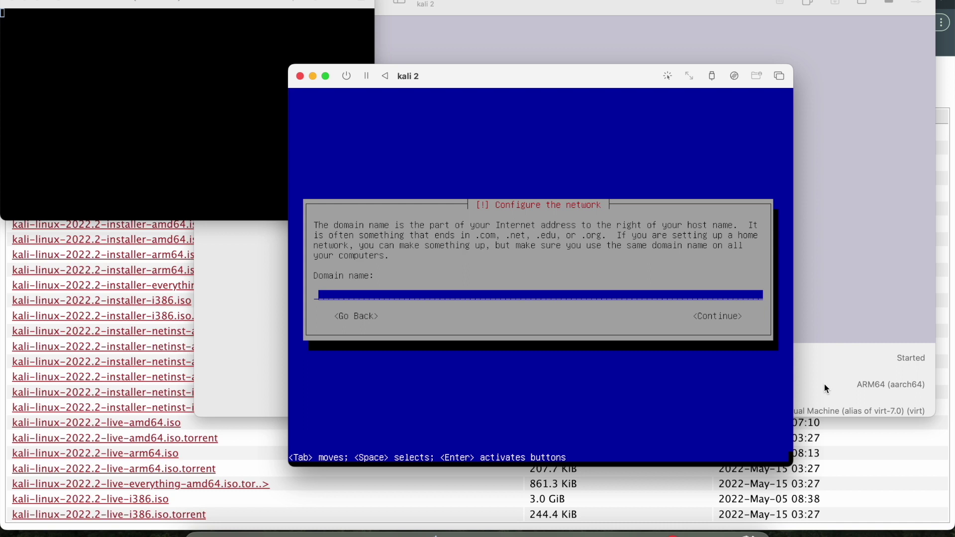
{"action": "key", "text": "Return"}
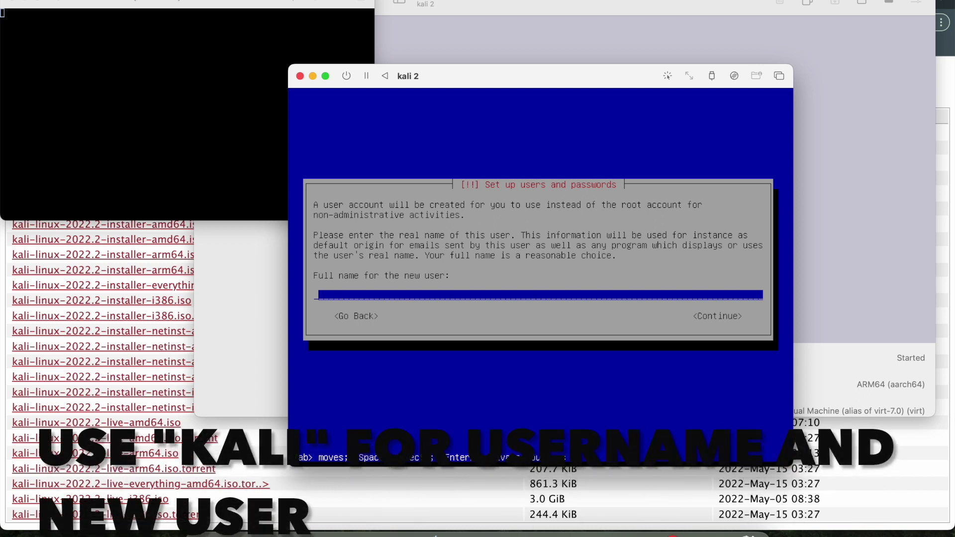
Step: Enter the new user's full name, accept the suggested username, and set and confirm the password
{"action": "type", "text": "kasheu"}
{"action": "key", "text": "Return"}
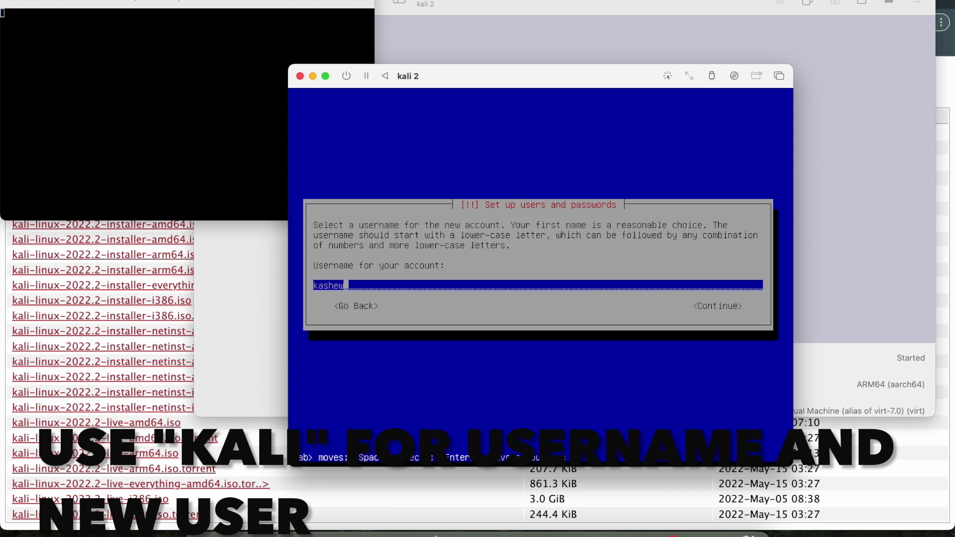
{"action": "key", "text": "Return"}
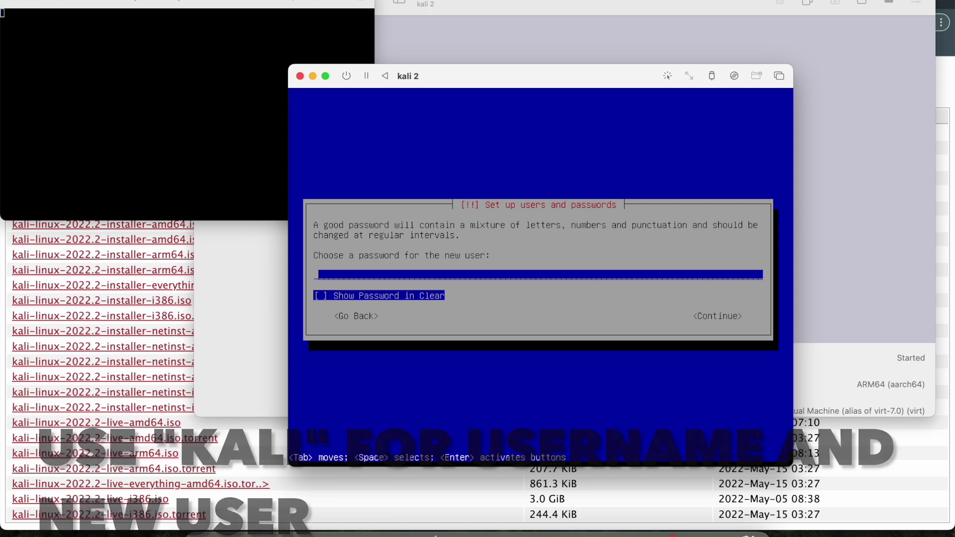
{"action": "type", "text": "kali"}
{"action": "key", "text": "Return"}
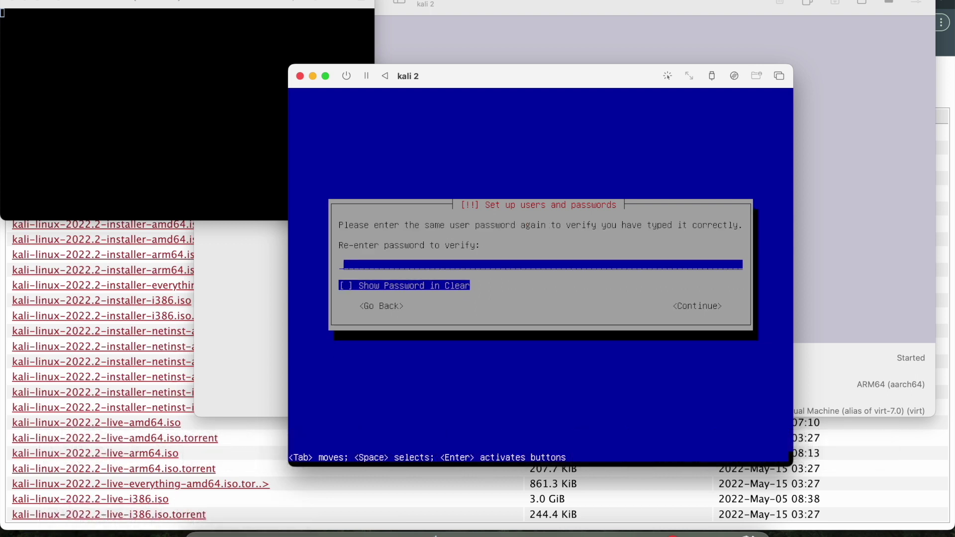
{"action": "type", "text": "kali"}
{"action": "key", "text": "Return"}
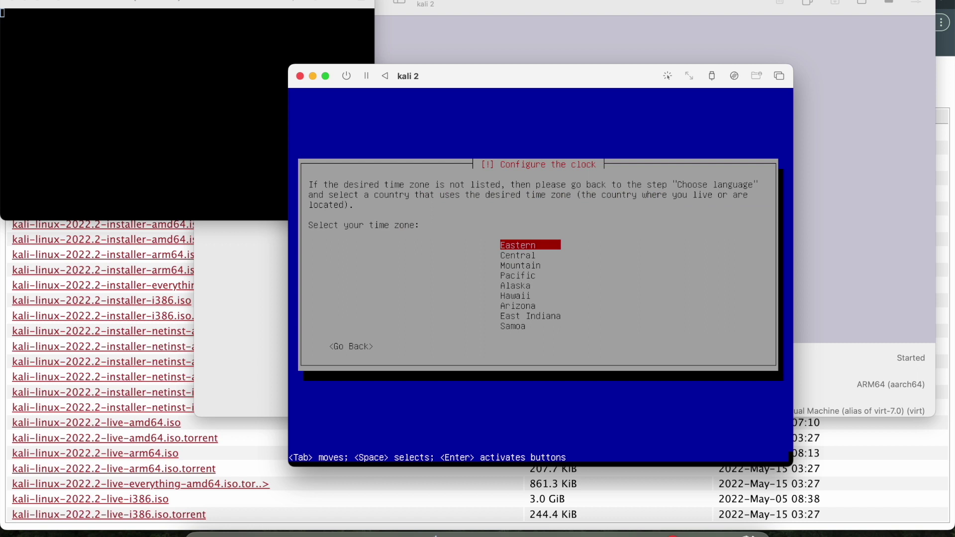
Step: Choose Pacific as the time zone
{"action": "key", "text": "Down"}
{"action": "key", "text": "Down"}
{"action": "key", "text": "Down"}
{"action": "key", "text": "Down"}
{"action": "key", "text": "Down"}
{"action": "key", "text": "Up"}
{"action": "key", "text": "Up"}
{"action": "key", "text": "Return"}
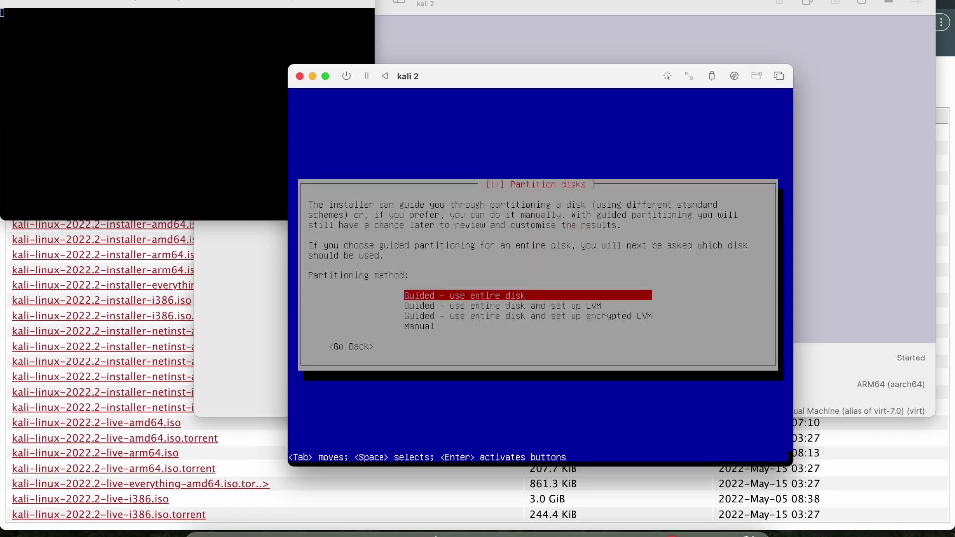
Step: Partition the entire disk with all files in one partition and write the changes
{"action": "key", "text": "Return"}
{"action": "key", "text": "Return"}
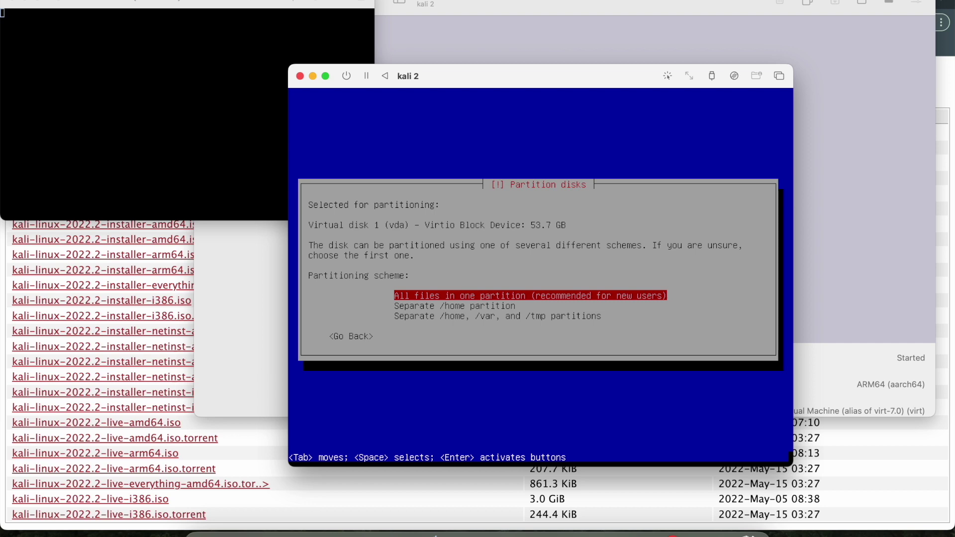
{"action": "key", "text": "Return"}
{"action": "key", "text": "Up"}
{"action": "key", "text": "Down"}
{"action": "key", "text": "Return"}
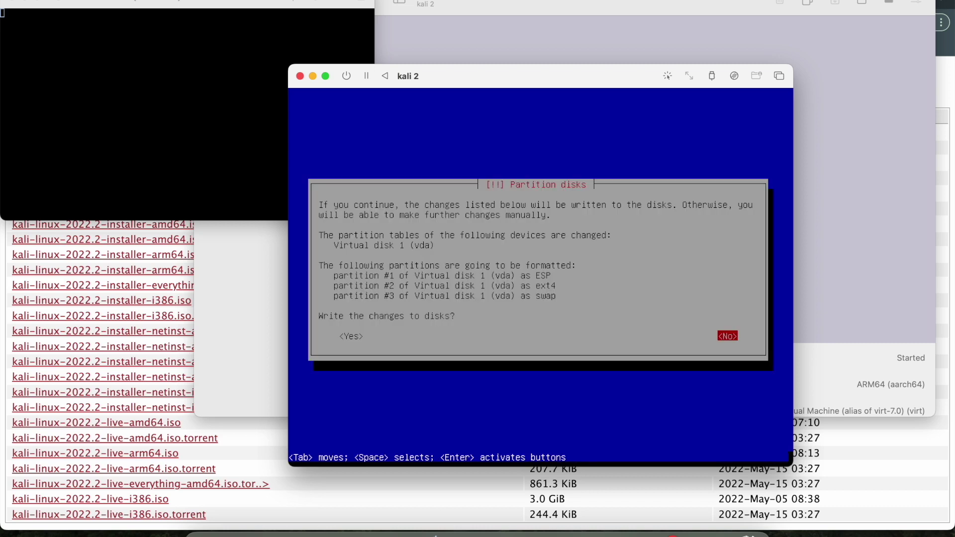
{"action": "key", "text": "Tab"}
{"action": "key", "text": "Return"}
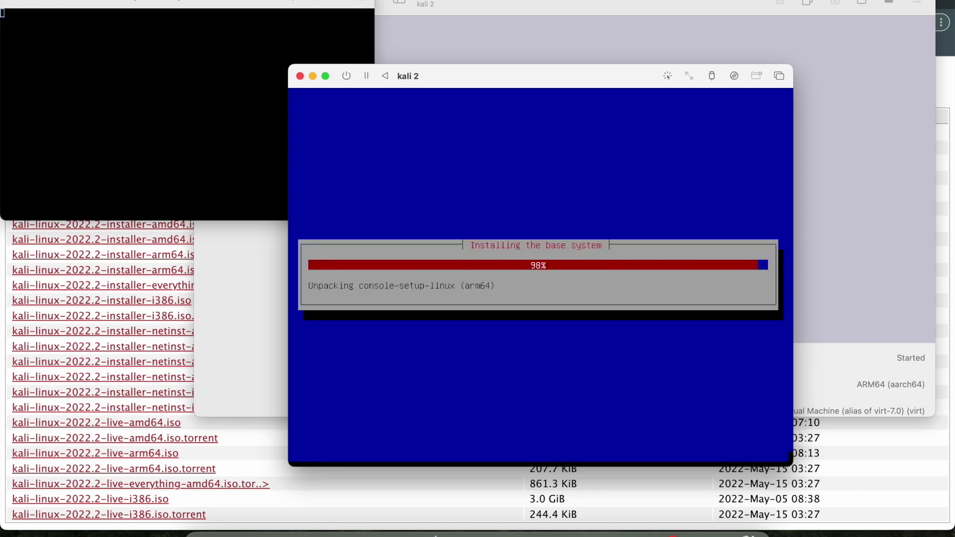
Step: Install the default software selection with the Xfce desktop
{"action": "key", "text": "Down"}
{"action": "key", "text": "Down"}
{"action": "key", "text": "Down"}
{"action": "key", "text": "Up"}
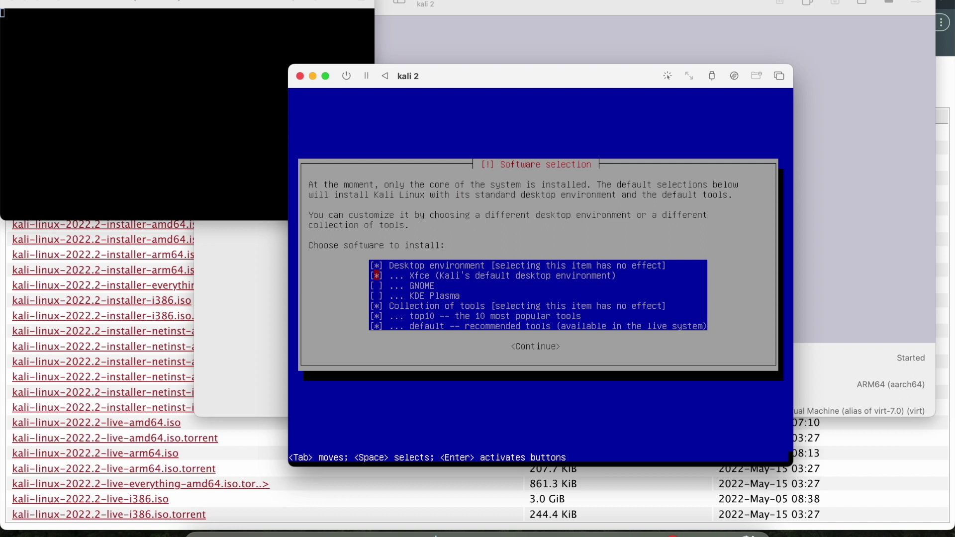
{"action": "key", "text": "Up"}
{"action": "key", "text": "Down"}
{"action": "key", "text": "Down"}
{"action": "key", "text": "Down"}
{"action": "key", "text": "Down"}
{"action": "key", "text": "Down"}
{"action": "key", "text": "Up"}
{"action": "key", "text": "Up"}
{"action": "key", "text": "Up"}
{"action": "key", "text": "Up"}
{"action": "key", "text": "Up"}
{"action": "key", "text": "Up"}
{"action": "key", "text": "Return"}
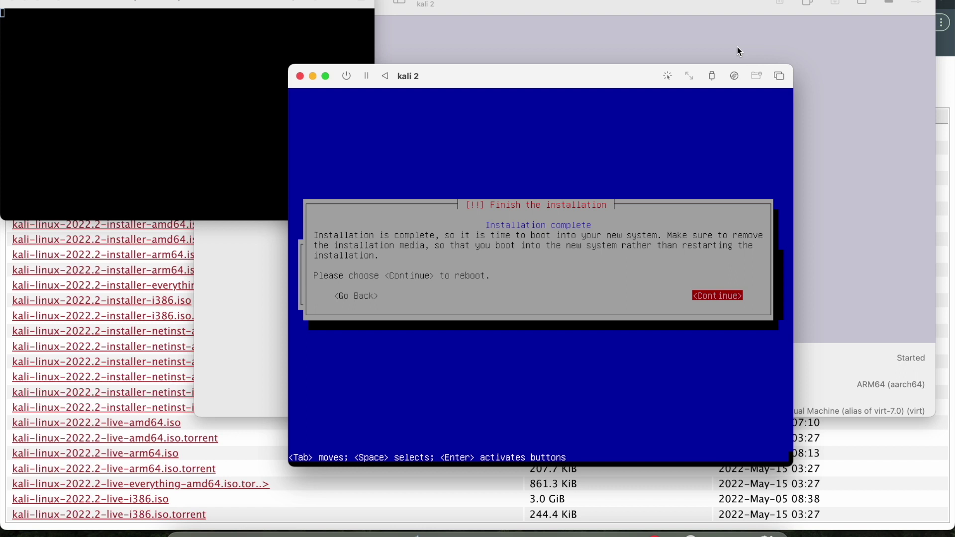
Step: Continue to reboot, dismiss the QEMU error and crash report, and clear the installer ISO from CD/DVD
{"action": "key", "text": "Return"}
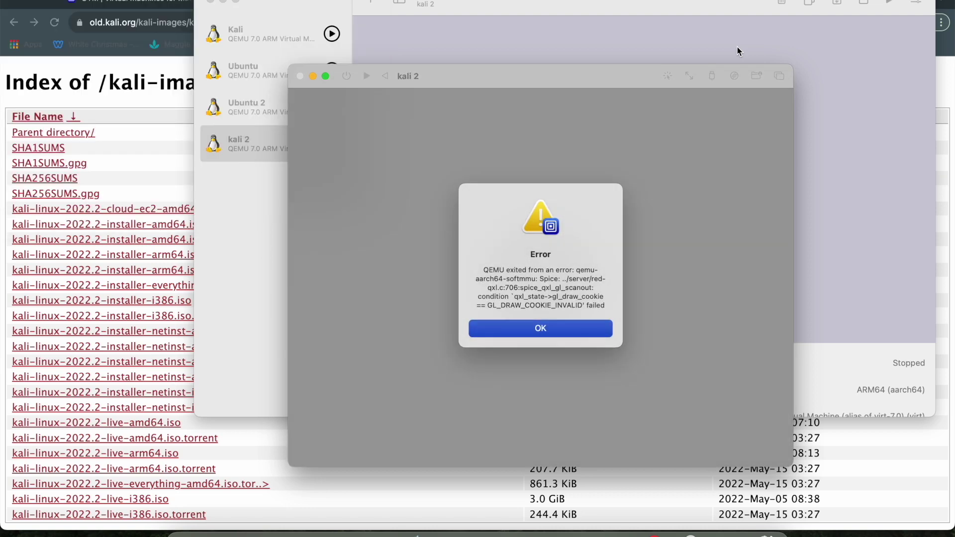
{"action": "left_click", "coordinate": [586, 333]}
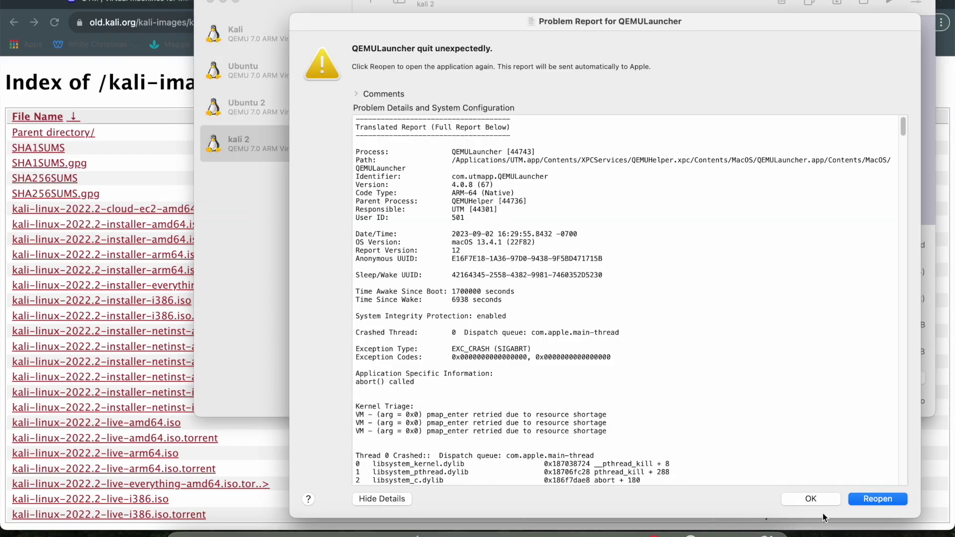
{"action": "left_click", "coordinate": [812, 499]}
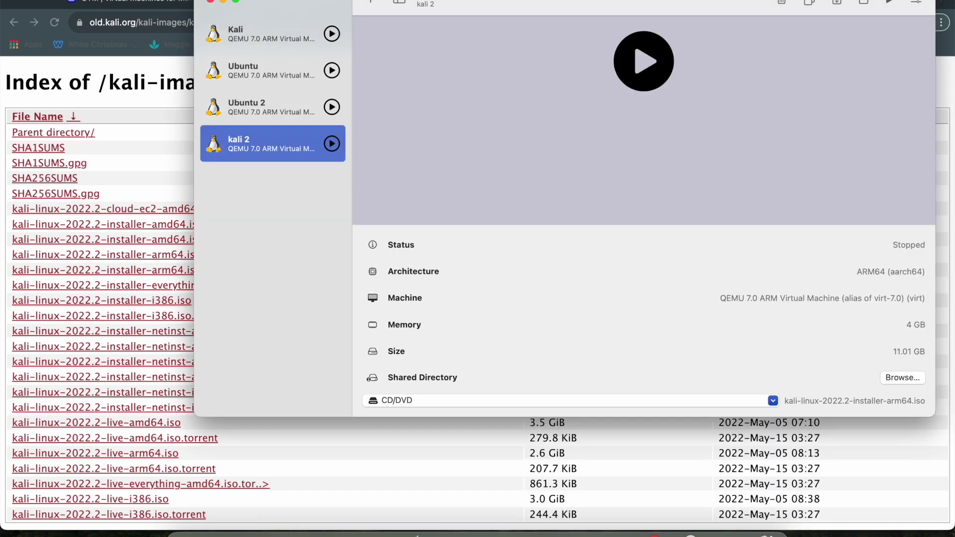
{"action": "left_click", "coordinate": [746, 401]}
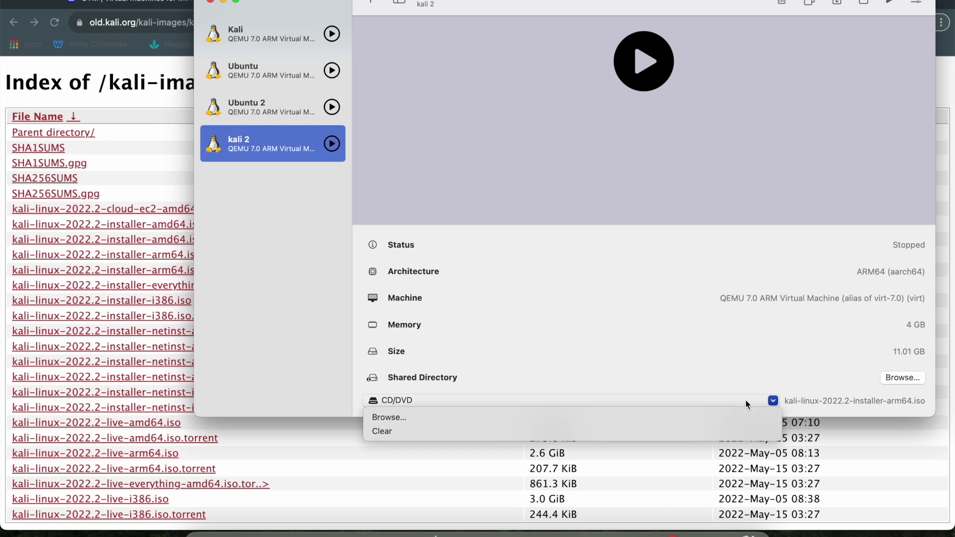
{"action": "left_click", "coordinate": [723, 432]}
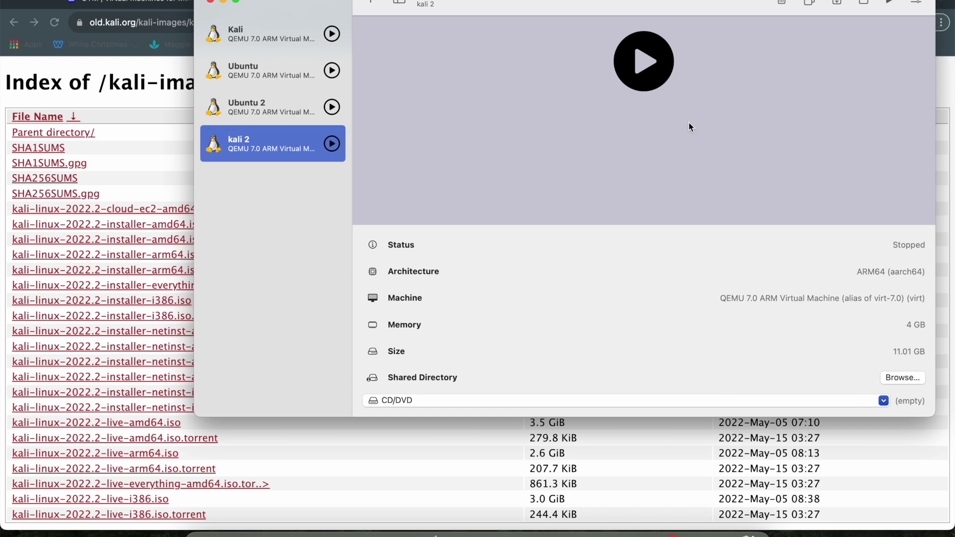
Step: Remove the Serial device in the kali 2 VM settings and save
{"action": "left_click", "coordinate": [918, 3]}
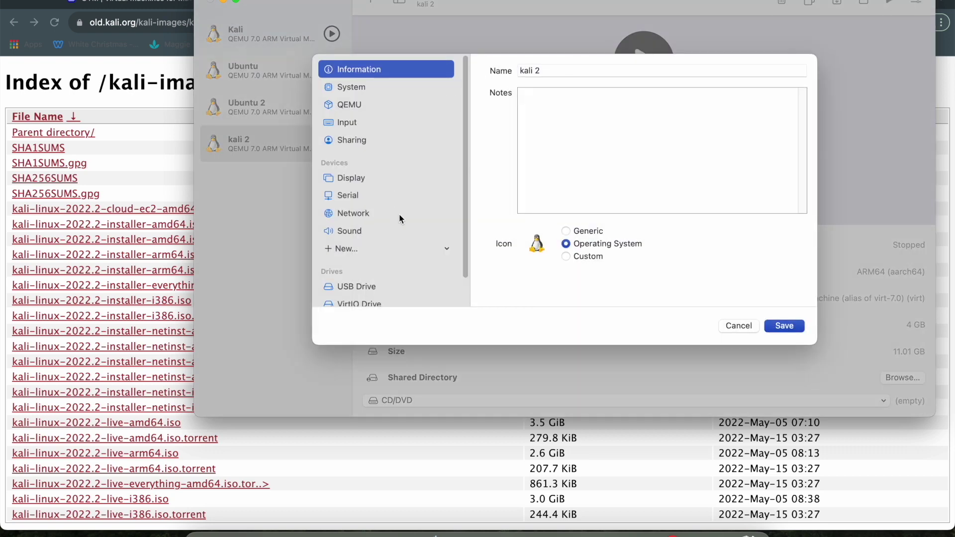
{"action": "left_click", "coordinate": [404, 194]}
{"action": "scroll", "coordinate": [677, 238], "scroll_direction": "down", "scroll_amount": 3}
{"action": "scroll", "coordinate": [677, 233], "scroll_direction": "up", "scroll_amount": 5}
{"action": "right_click", "coordinate": [351, 195]}
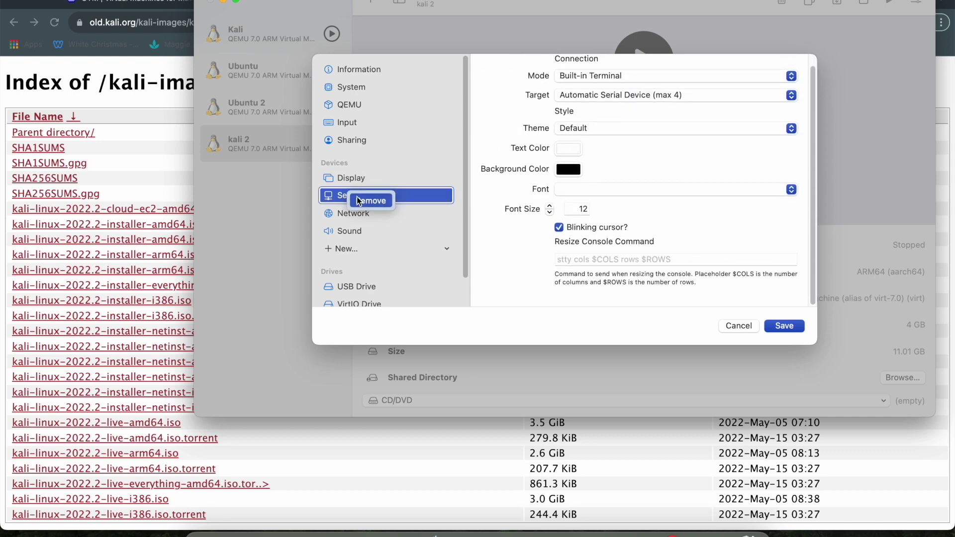
{"action": "left_click", "coordinate": [371, 200]}
{"action": "left_click", "coordinate": [783, 325]}
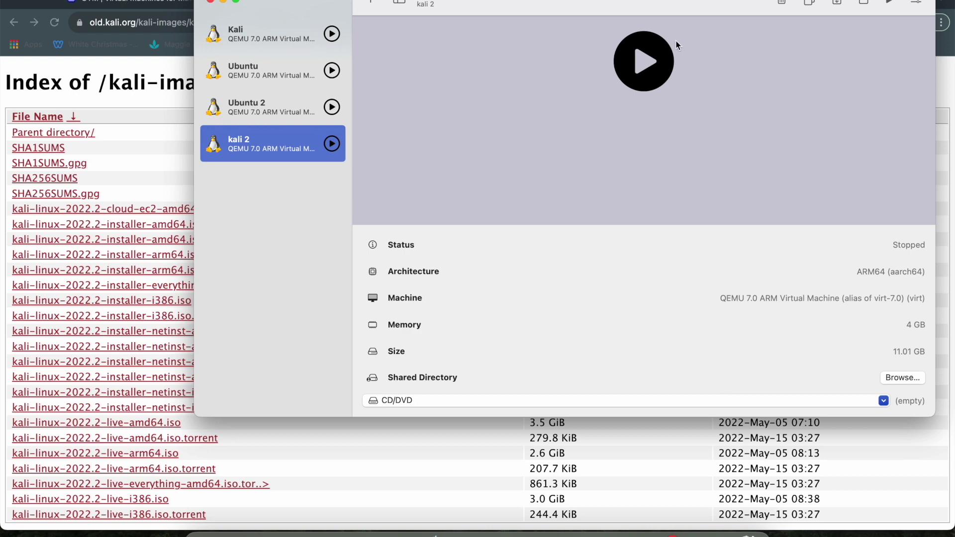
Step: Start kali 2 and sign in at the Kali login screen with the user's username and password
{"action": "left_click", "coordinate": [662, 59]}
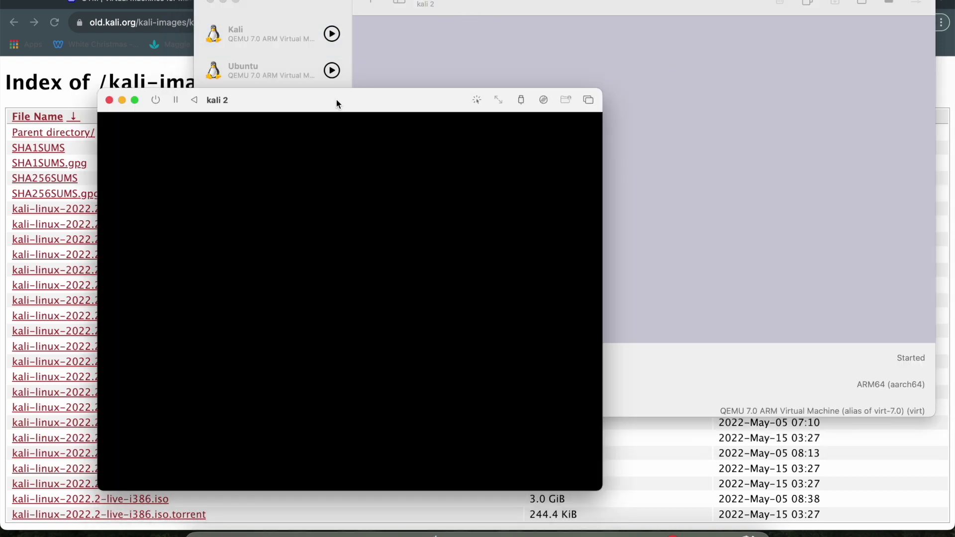
{"action": "left_click_drag", "start_coordinate": [336, 100], "coordinate": [420, 34]}
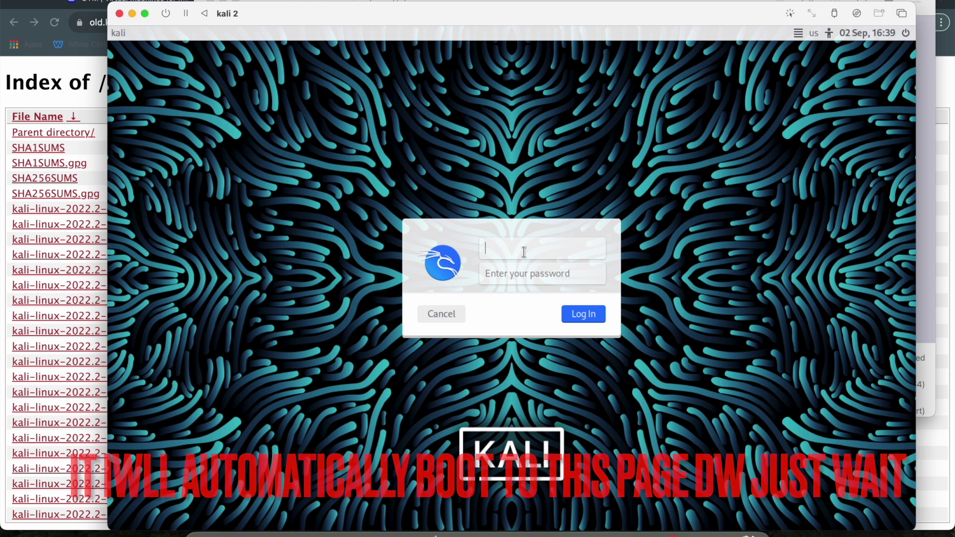
{"action": "type", "text": "ka"}
{"action": "type", "text": "lsoom"}
{"action": "key", "text": "BackSpace"}
{"action": "key", "text": "BackSpace"}
{"action": "key", "text": "BackSpace"}
{"action": "key", "text": "BackSpace"}
{"action": "key", "text": "BackSpace"}
{"action": "key", "text": "BackSpace"}
{"action": "type", "text": "ashew"}
{"action": "key", "text": "Tab"}
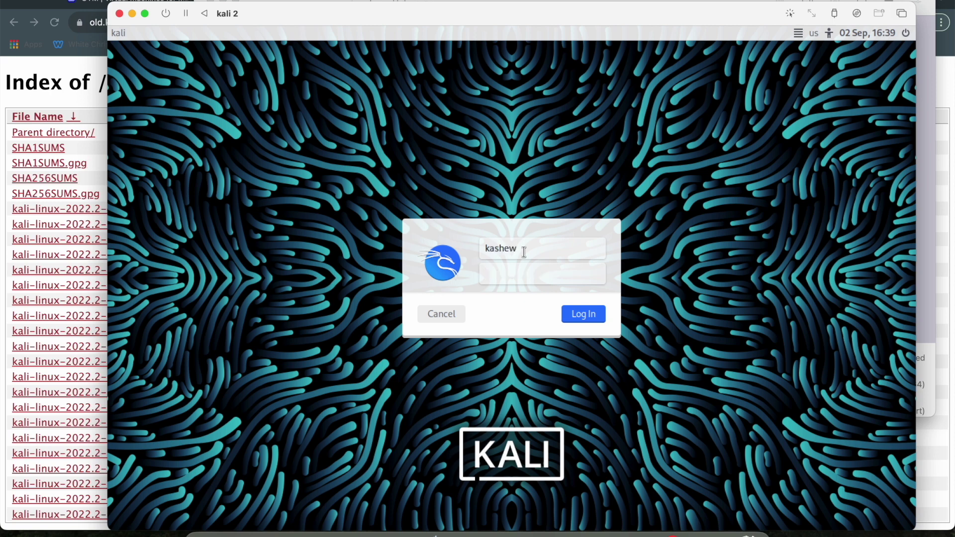
{"action": "type", "text": "**"}
{"action": "key", "text": "BackSpace"}
{"action": "key", "text": "BackSpace"}
{"action": "type", "text": "**"}
{"action": "key", "text": "Return"}
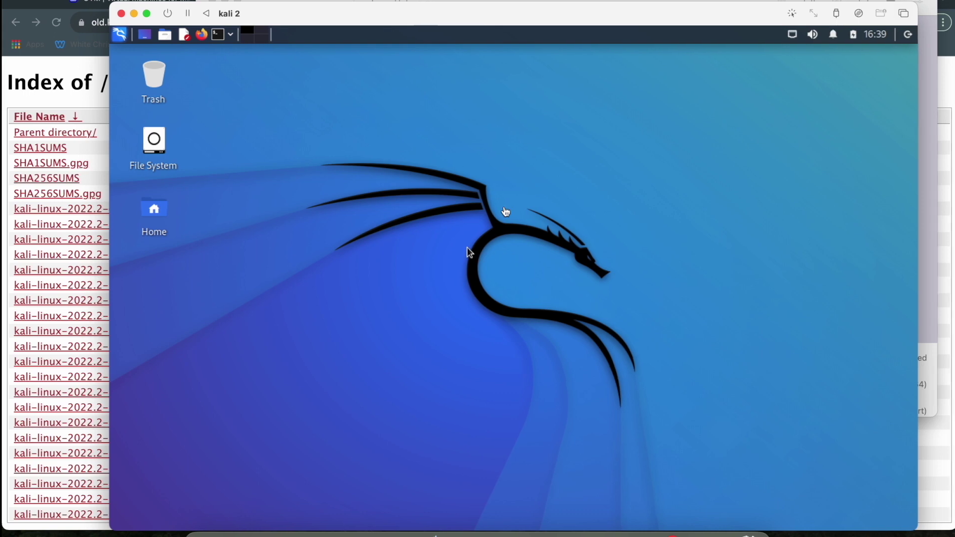
Step: Open a terminal from the Xfce panel and run 'sudo apt update', entering the sudo password
{"action": "left_click", "coordinate": [216, 34]}
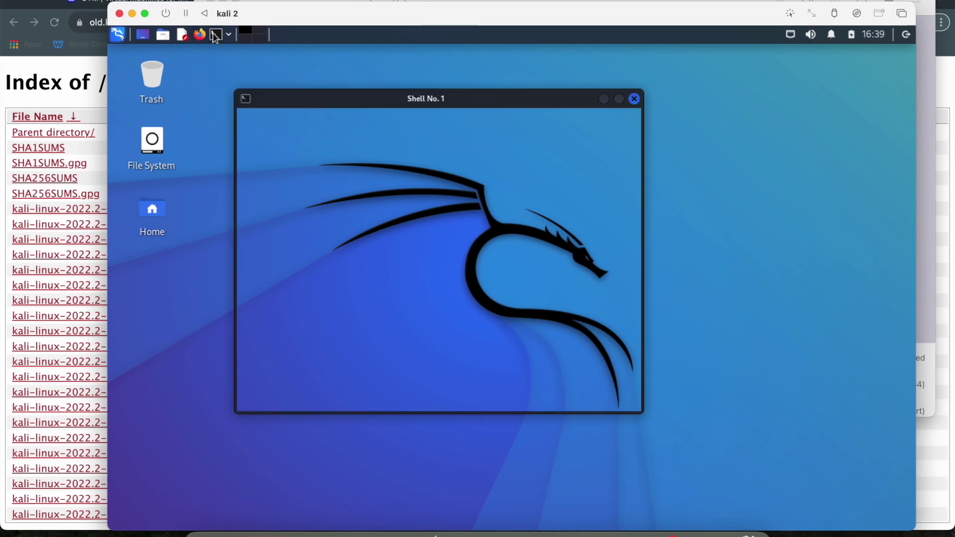
{"action": "type", "text": "sudo apt update"}
{"action": "key", "text": "Return"}
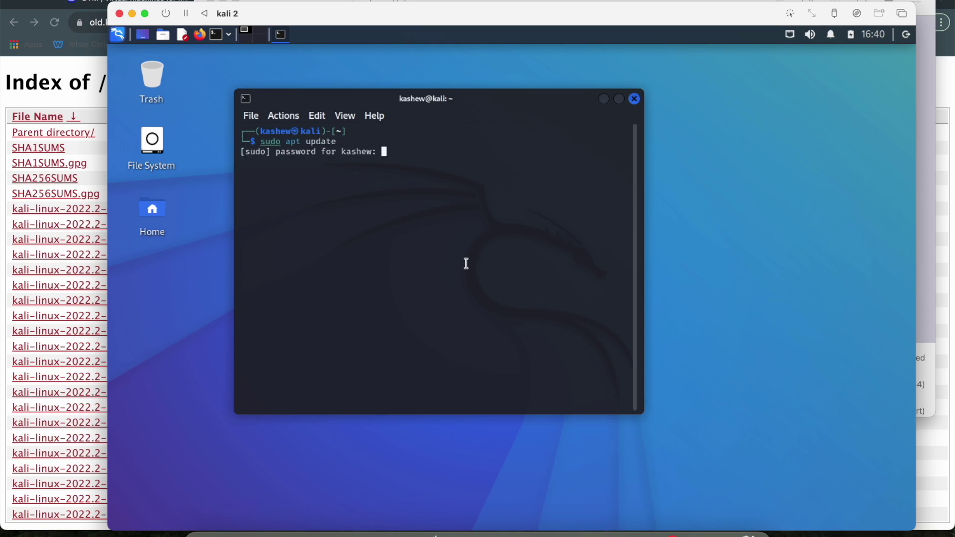
{"action": "key", "text": "Return"}
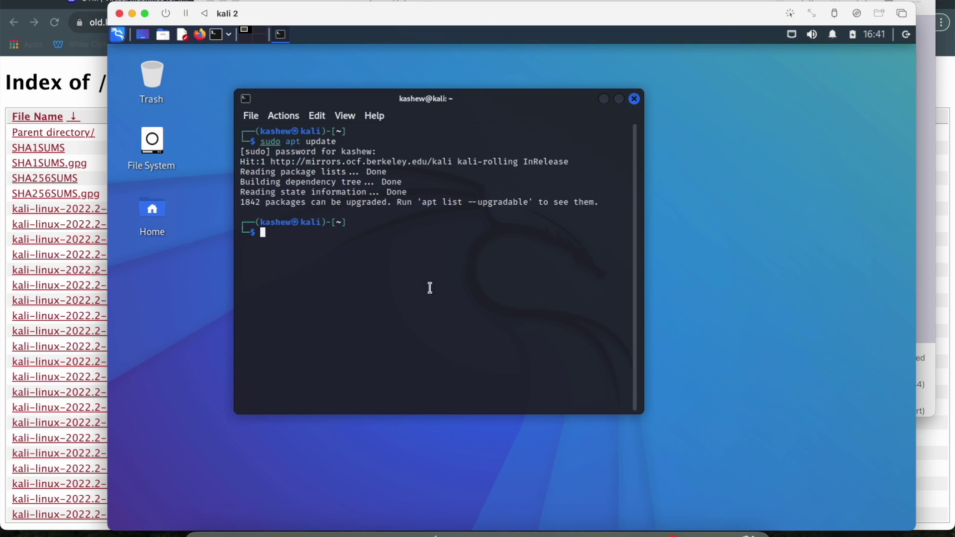
Step: Highlight the update output to review the 1842 upgradable packages line
{"action": "triple_click", "coordinate": [418, 263]}
{"action": "left_click", "coordinate": [418, 263]}
{"action": "triple_click", "coordinate": [384, 202]}
{"action": "left_click", "coordinate": [386, 201]}
{"action": "left_click_drag", "start_coordinate": [604, 208], "coordinate": [241, 131]}
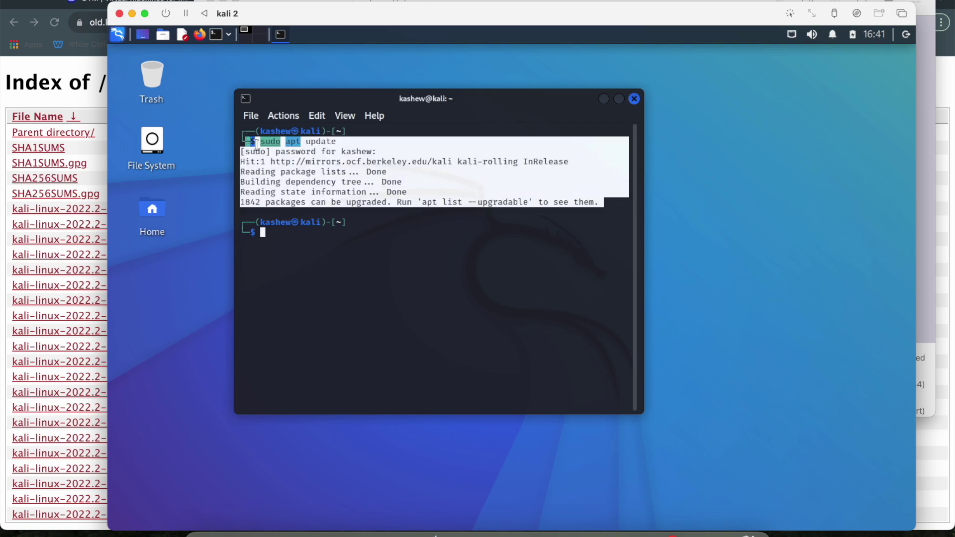
{"action": "left_click", "coordinate": [299, 149]}
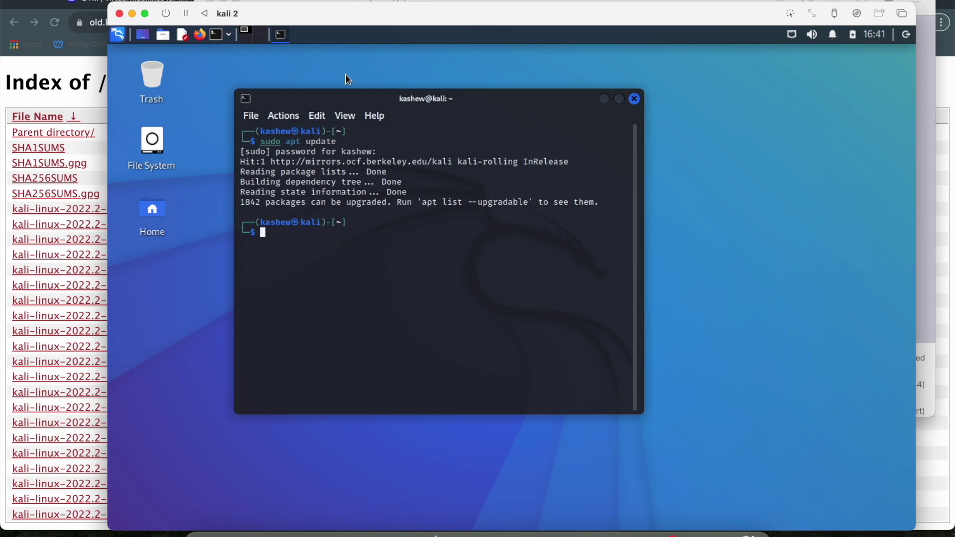